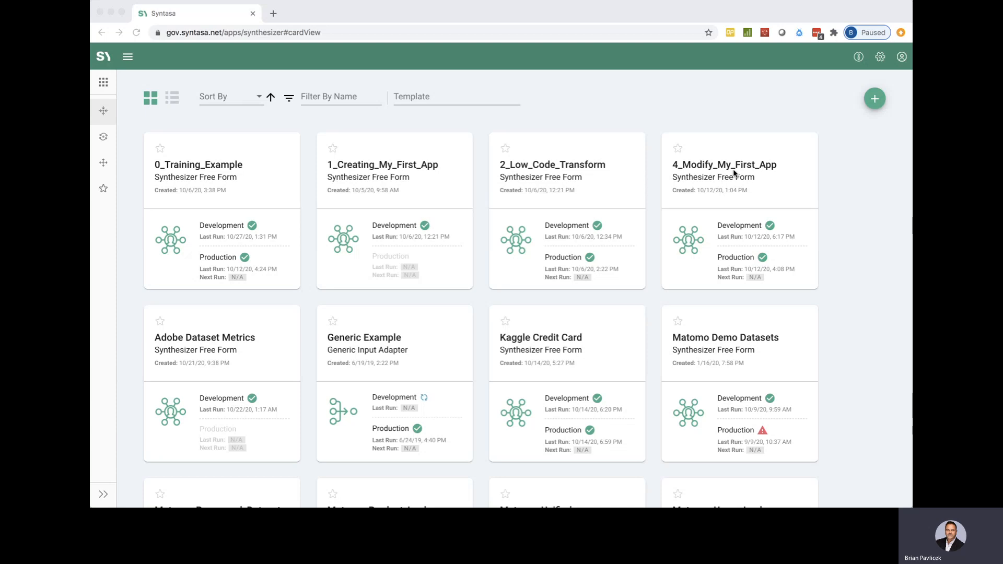
Step: Open the 4_Modify_My_First_App application from the app cards
click(735, 174)
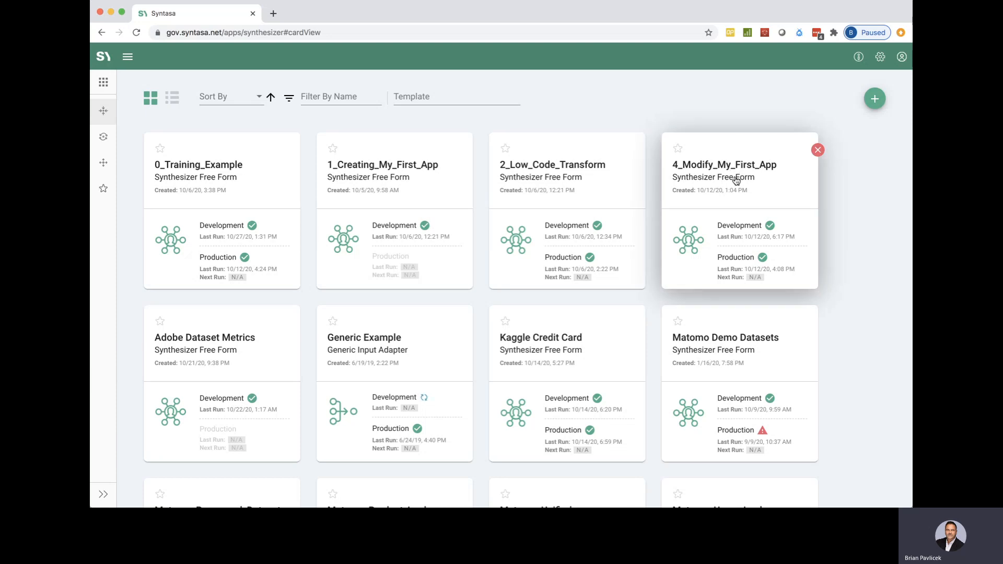
click(735, 178)
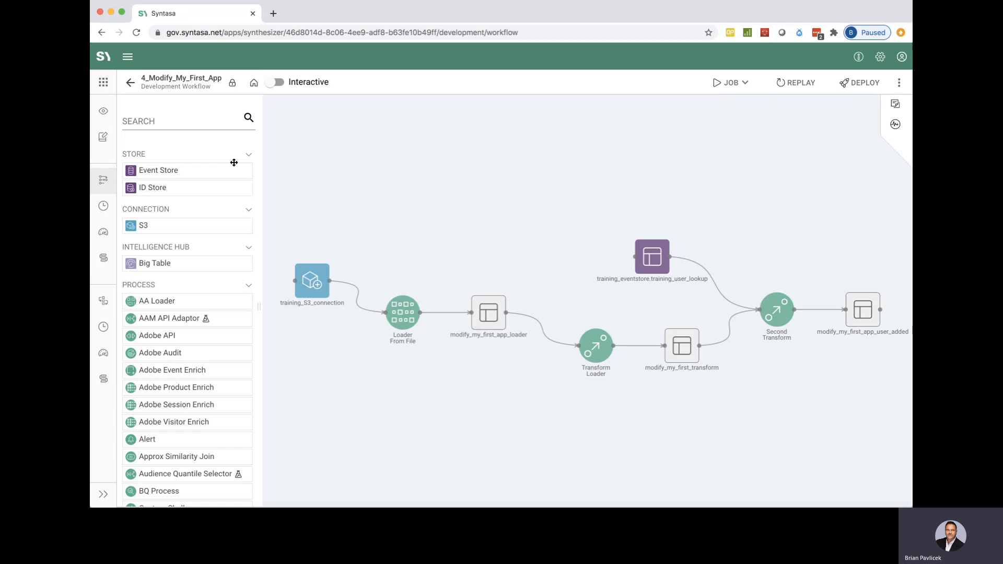
Step: View the app's production workflow for comparison and return to its development workflow
mouse_move(105, 181)
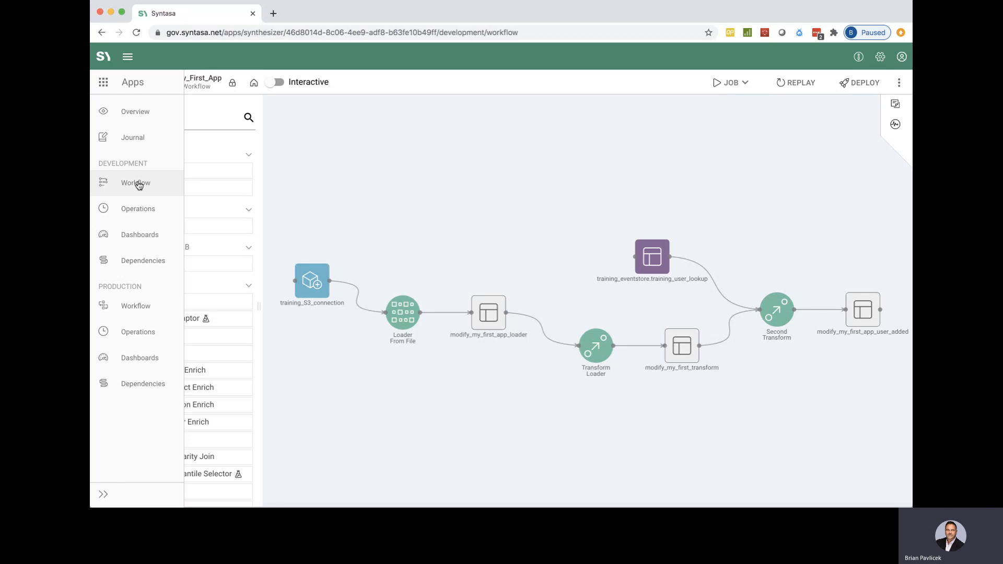
click(137, 305)
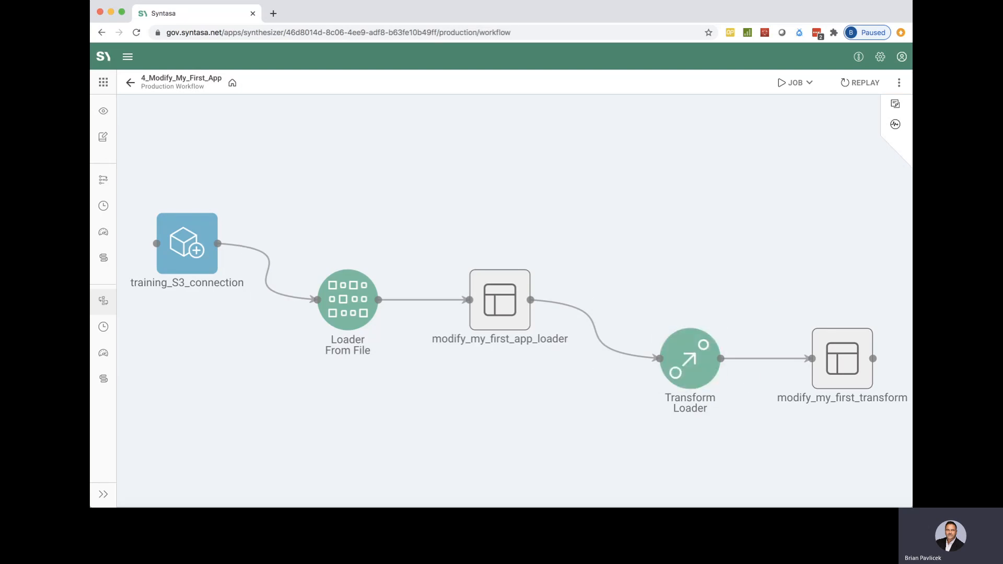
click(108, 179)
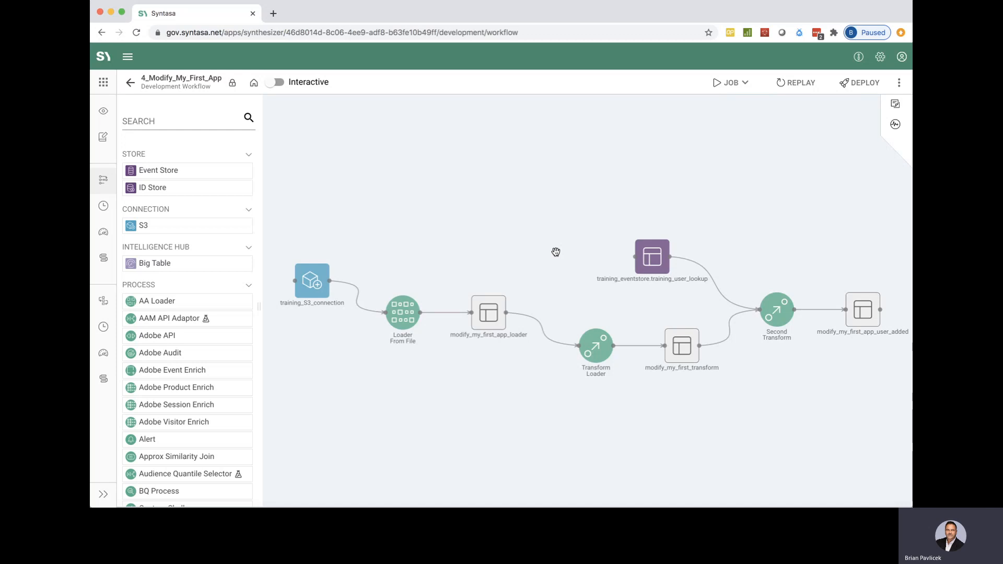
mouse_move(108, 256)
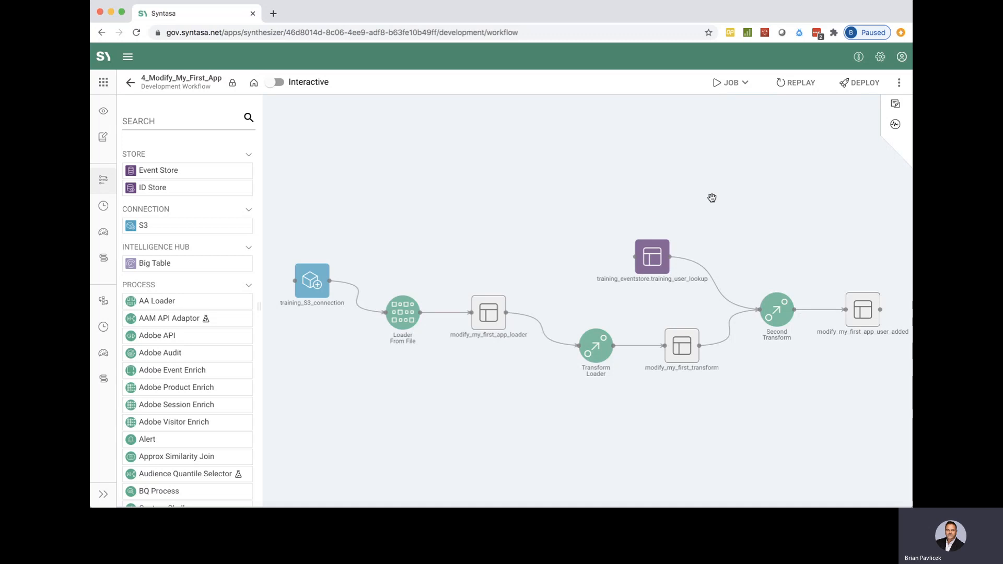
Step: Deploy the development workflow to production with the snapshot name Lesson_4_bp
click(861, 83)
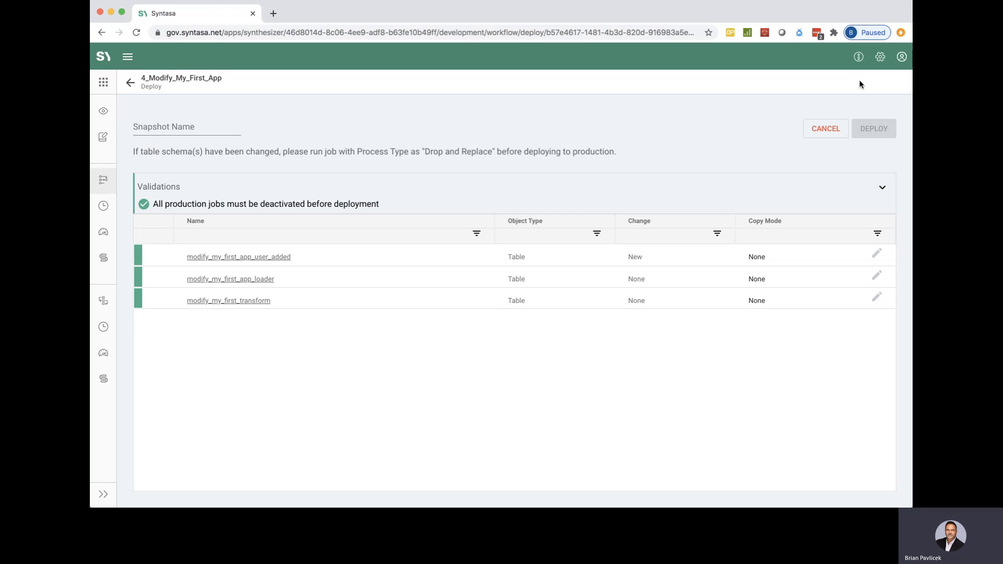
click(186, 128)
text(Leason)
key(BackSpace)
key(BackSpace)
key(BackSpace)
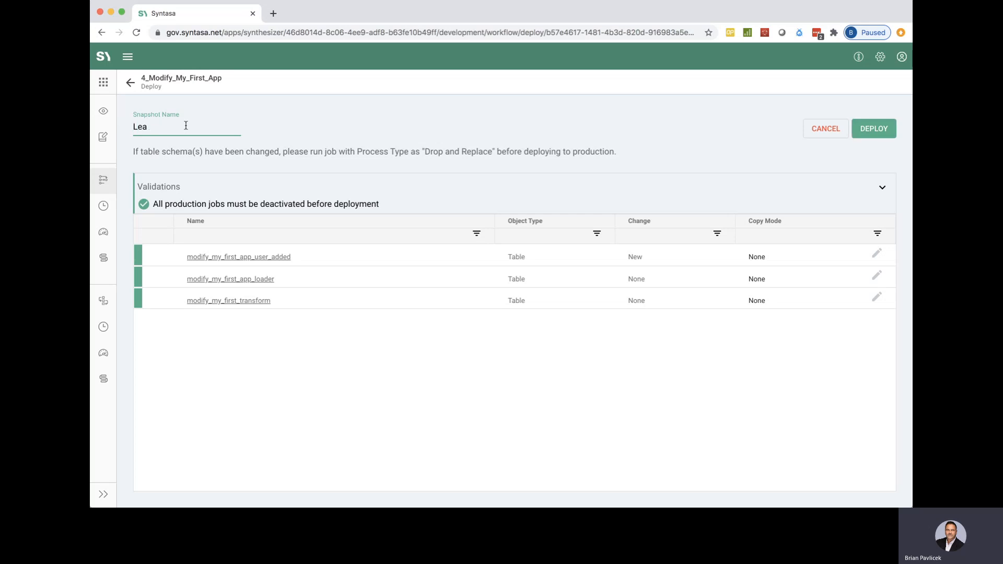
key(BackSpace)
text(sson_)
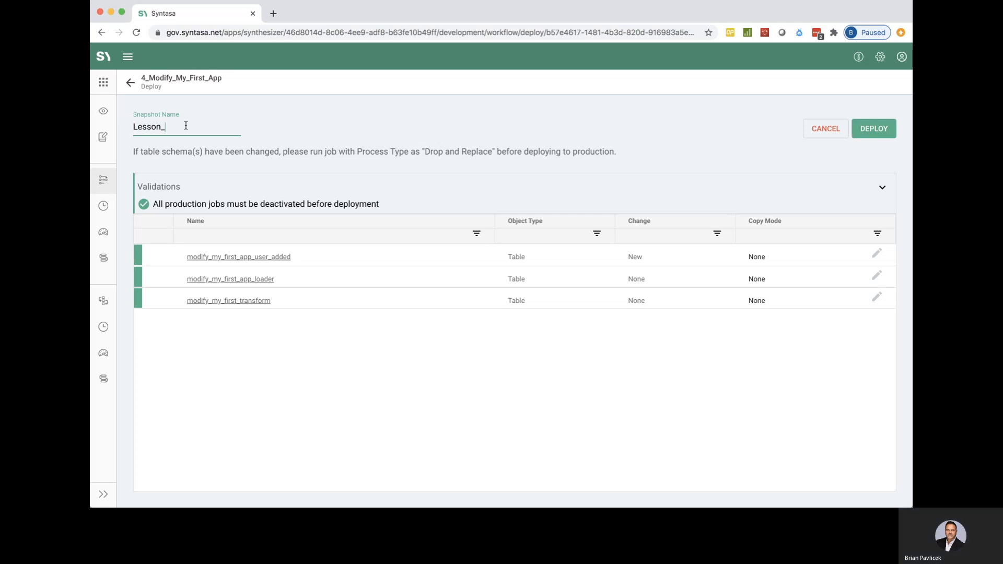
text(4_)
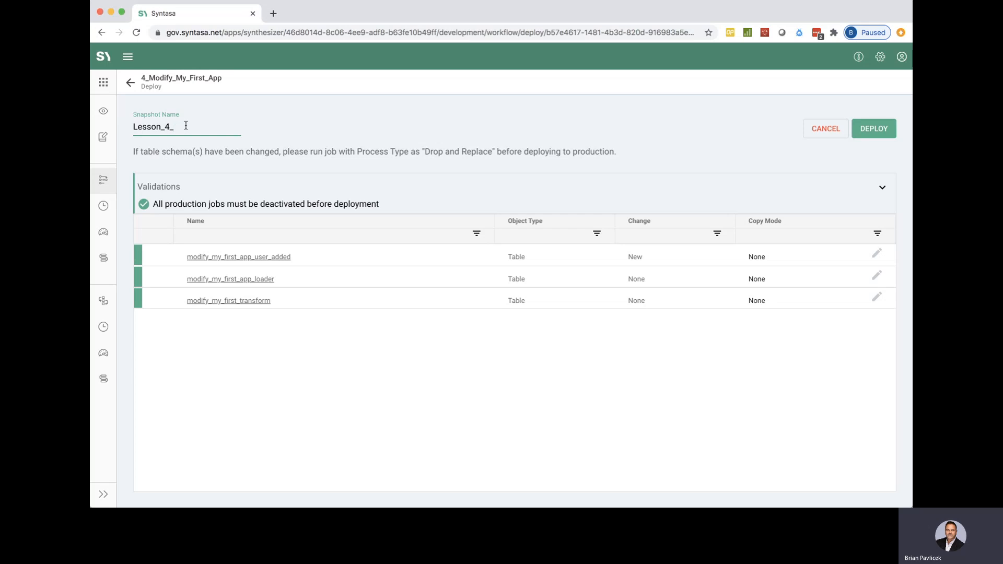
text(bp)
click(876, 132)
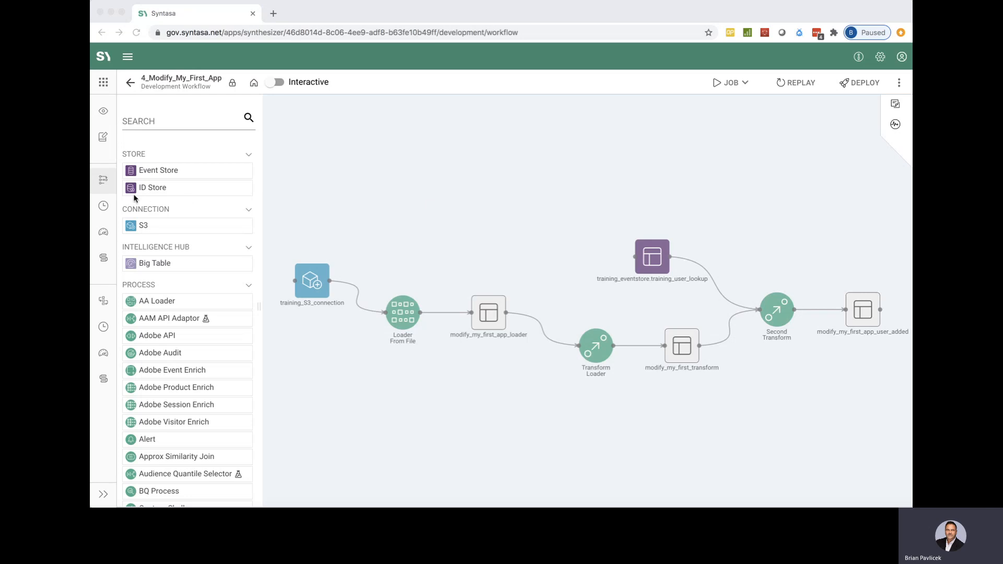
Step: Check the activity logs of the Deploy job in the development operations
click(314, 179)
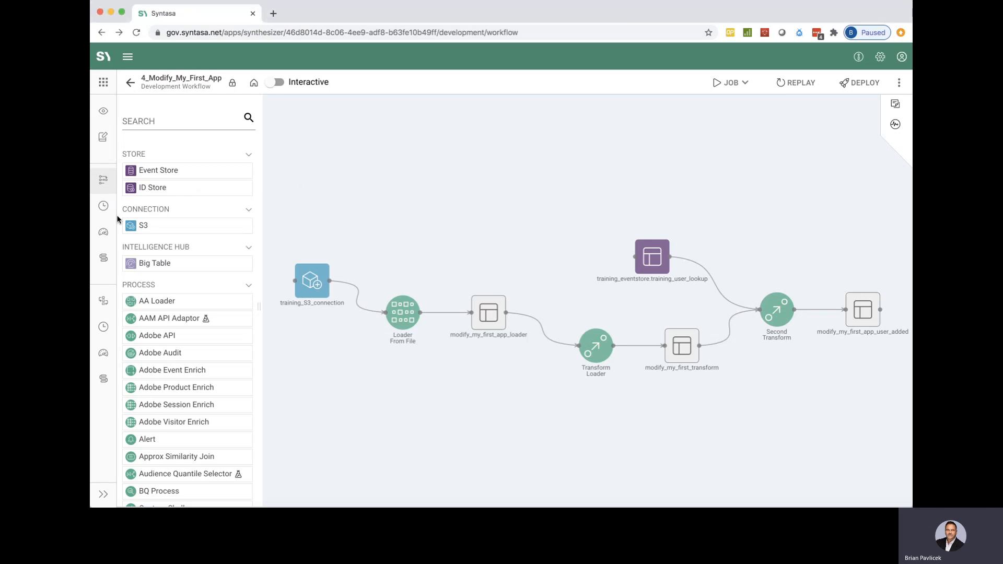
mouse_move(108, 209)
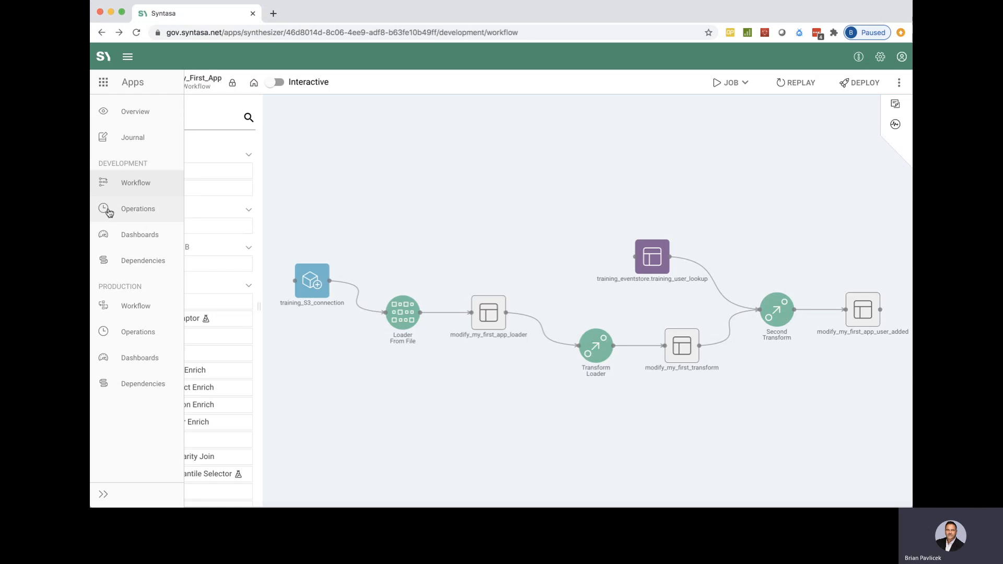
click(108, 210)
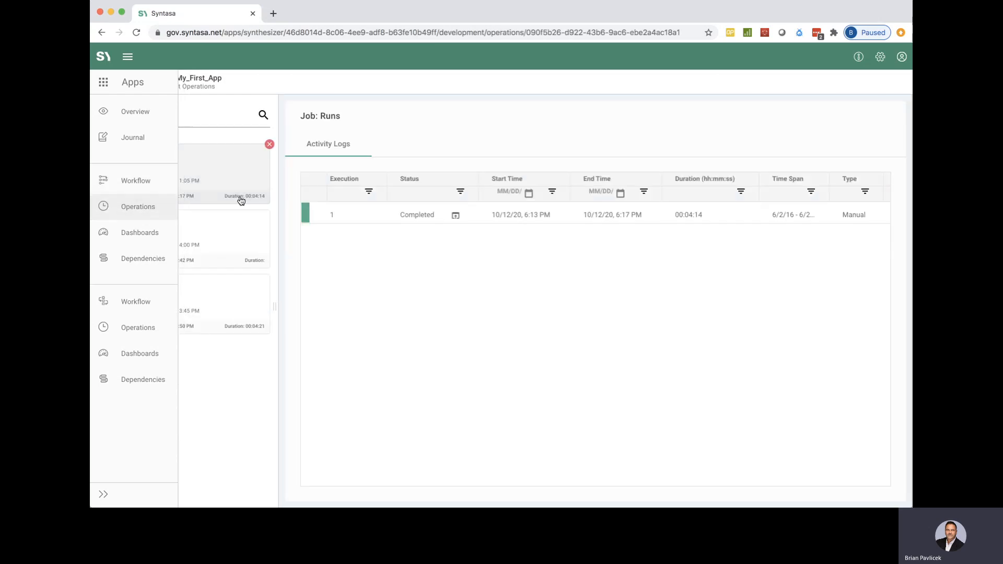
click(208, 233)
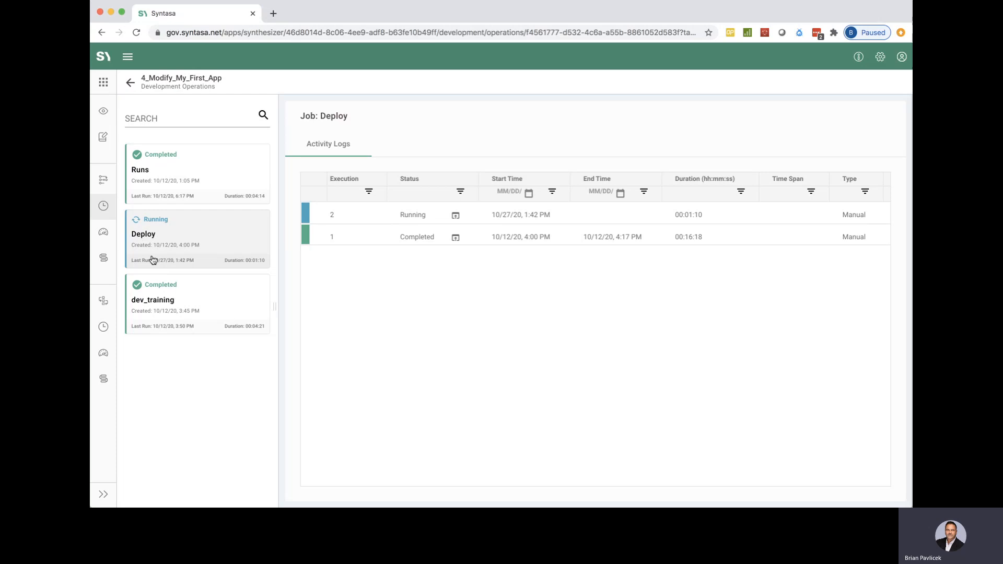
Step: Examine the state of the modify_my_first_app_loader dataset in the production workflow and close its details
click(110, 311)
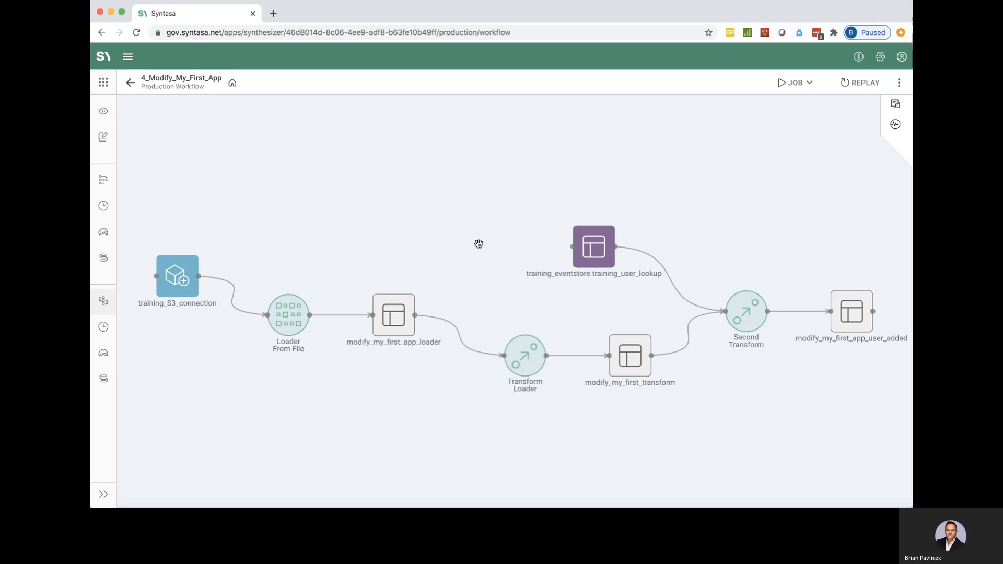
click(397, 315)
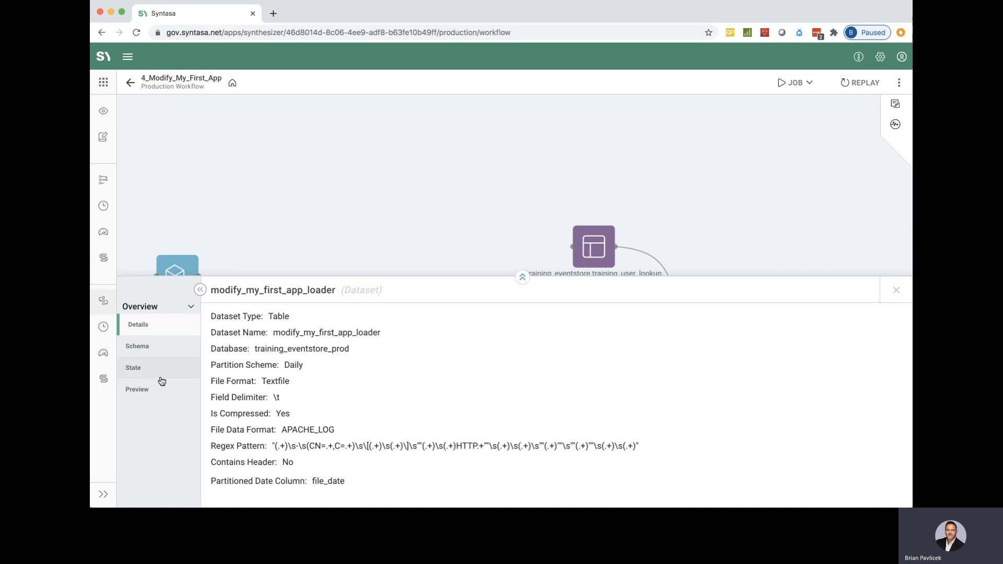
click(169, 363)
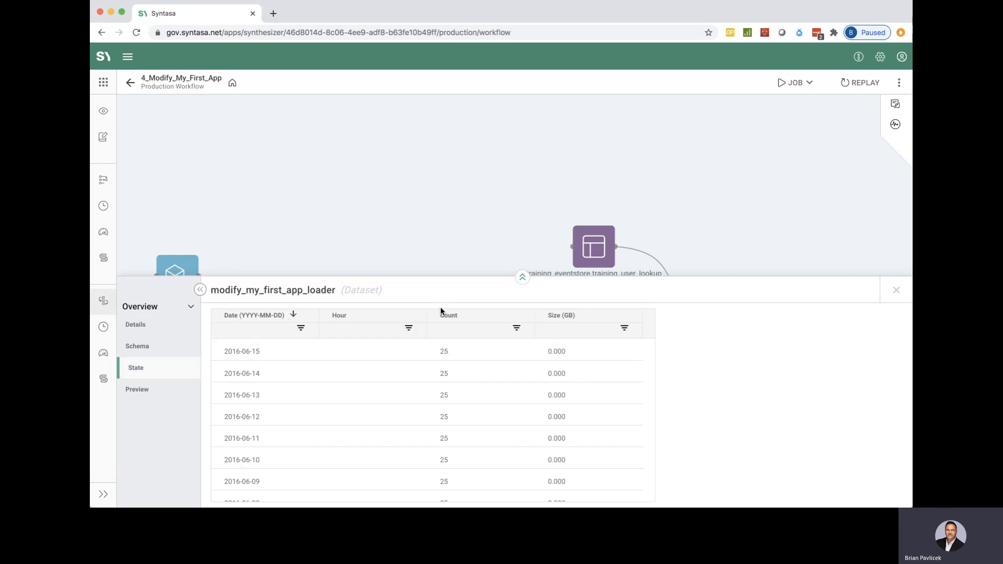
scroll(351, 417, down, 5)
scroll(352, 417, up, 5)
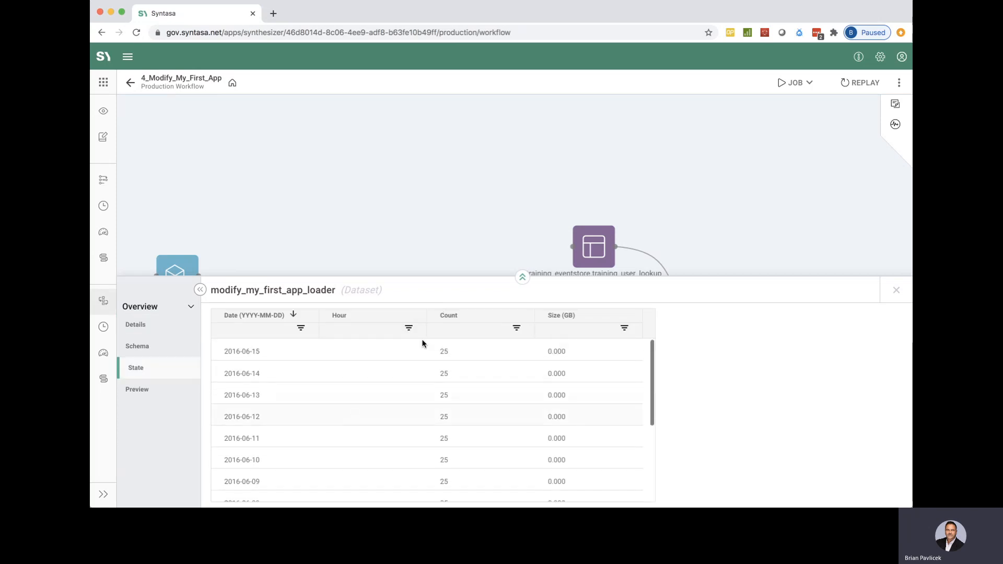
click(897, 290)
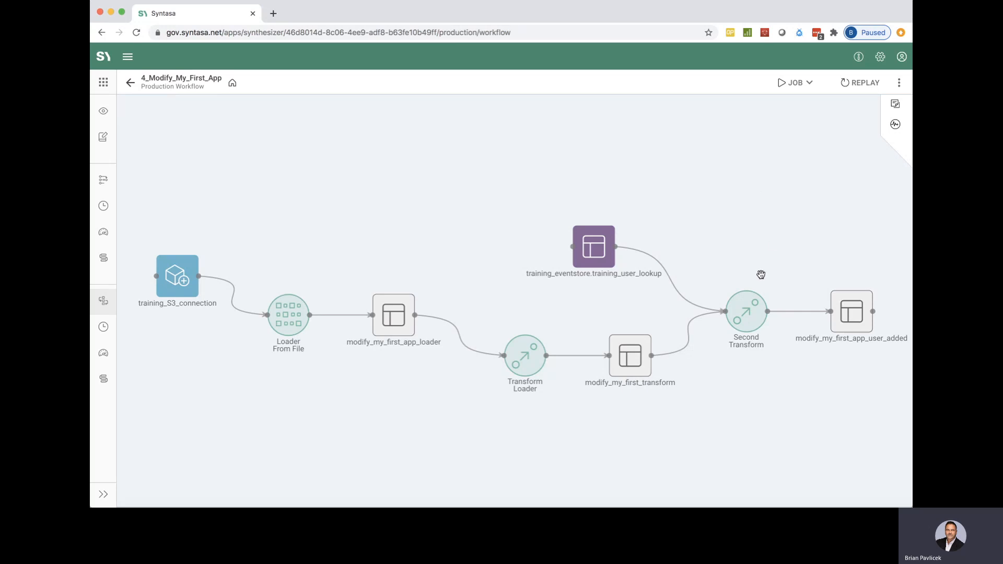
Step: Create a new production job for the Second Transform process and name it prod_training_job_bp
click(752, 312)
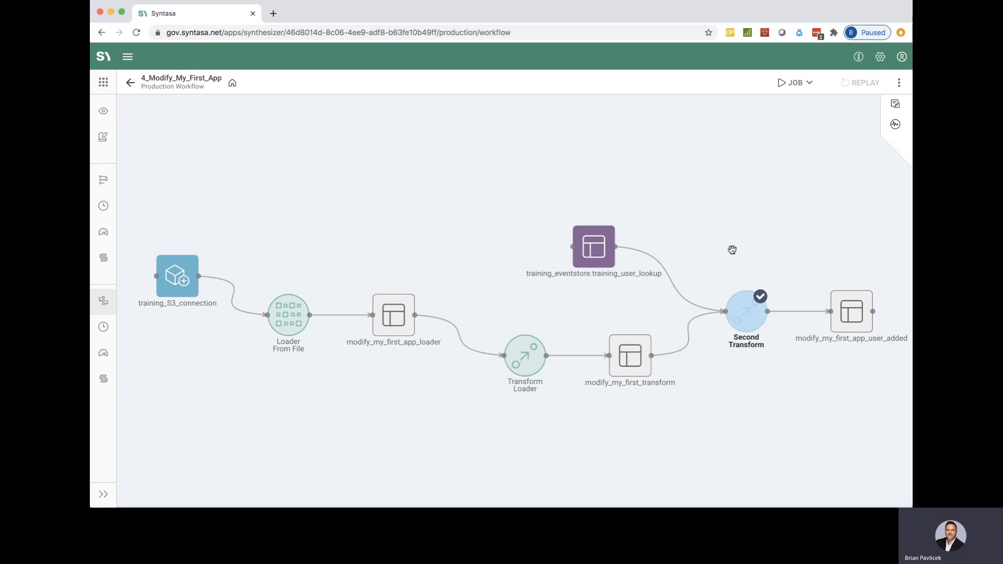
click(793, 85)
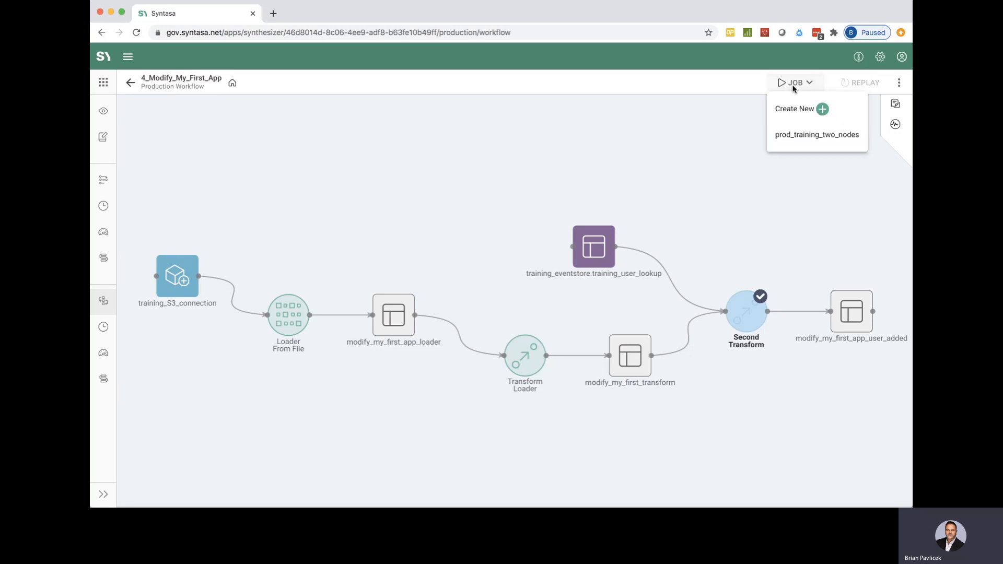
click(787, 106)
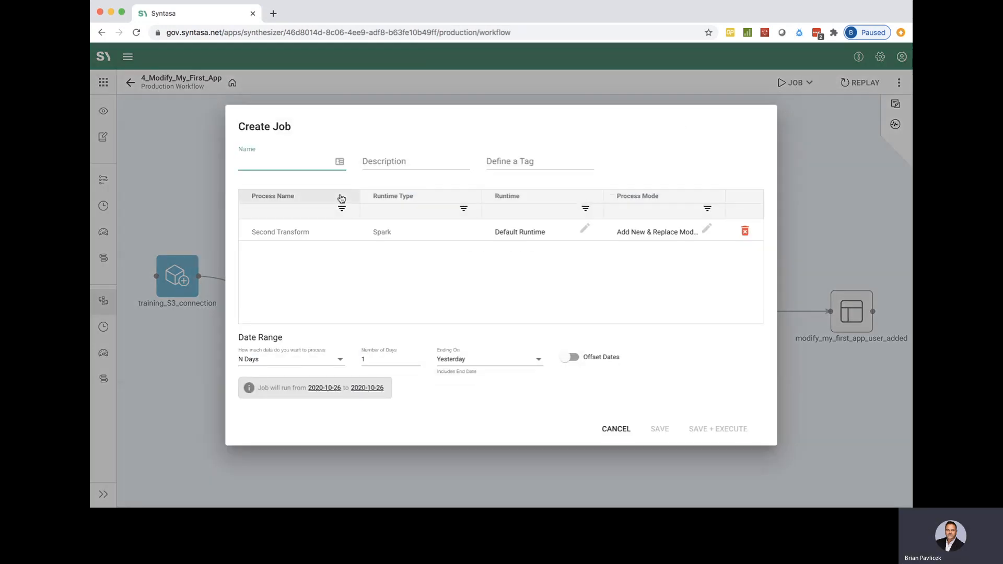
text(prod_trai)
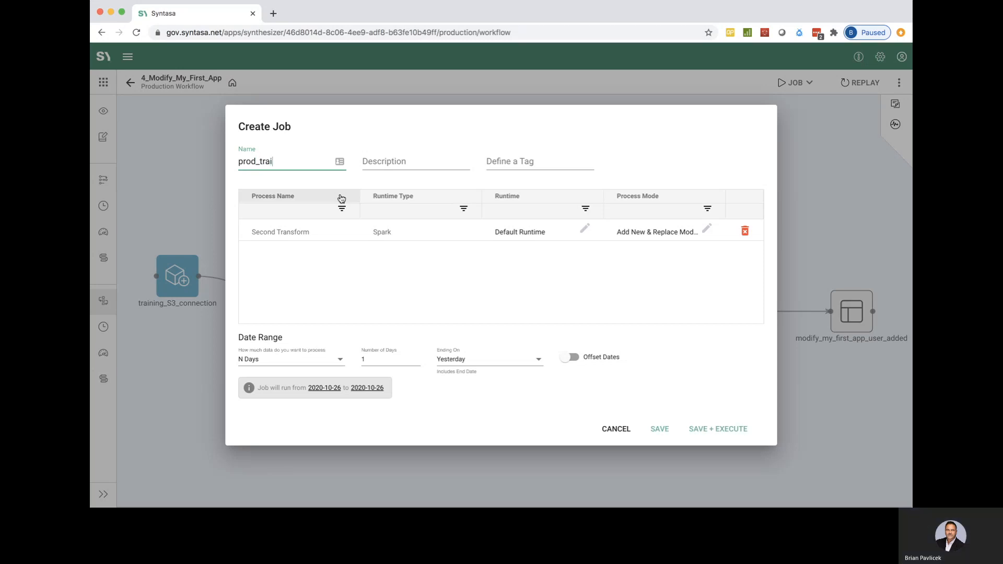
text(ning_j)
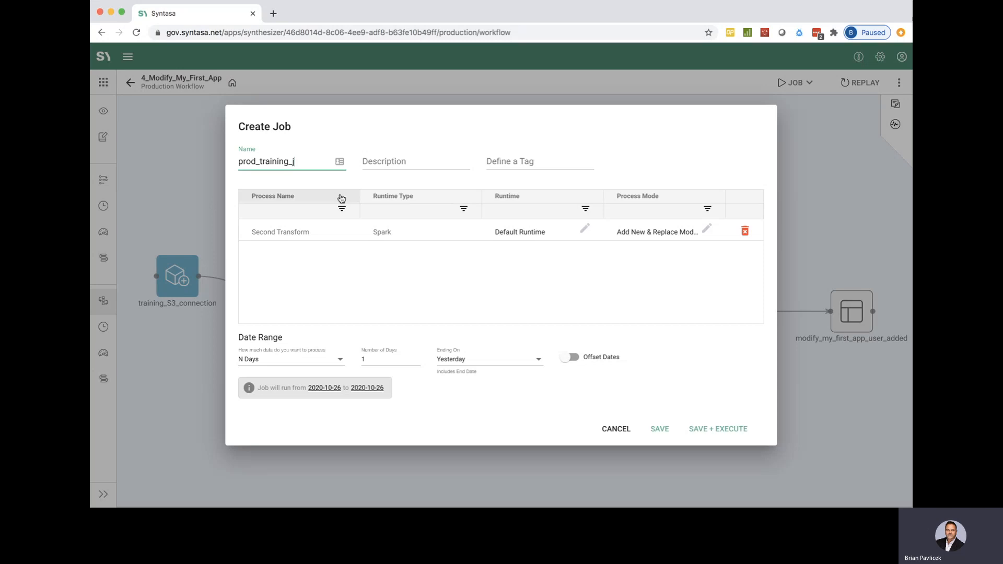
text(ob_bp)
Step: Set the Second Transform process to Training-Runtime with the Drop & Replace process mode
click(512, 233)
click(516, 320)
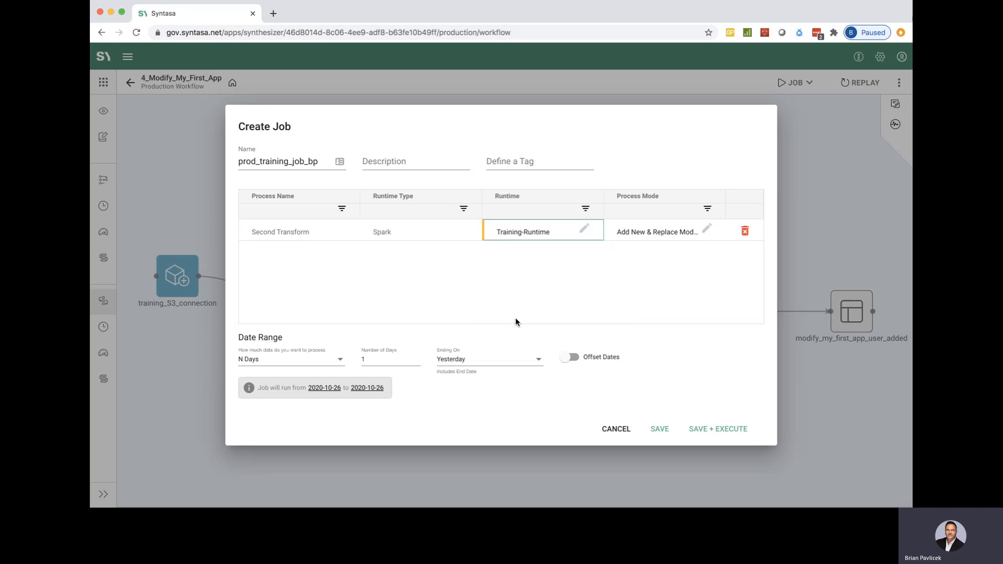
click(657, 233)
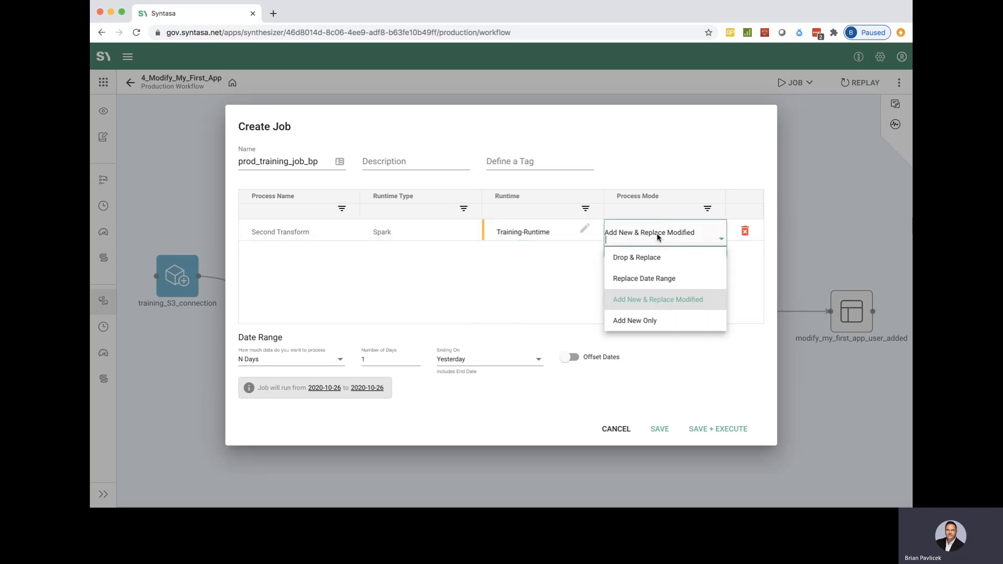
click(643, 262)
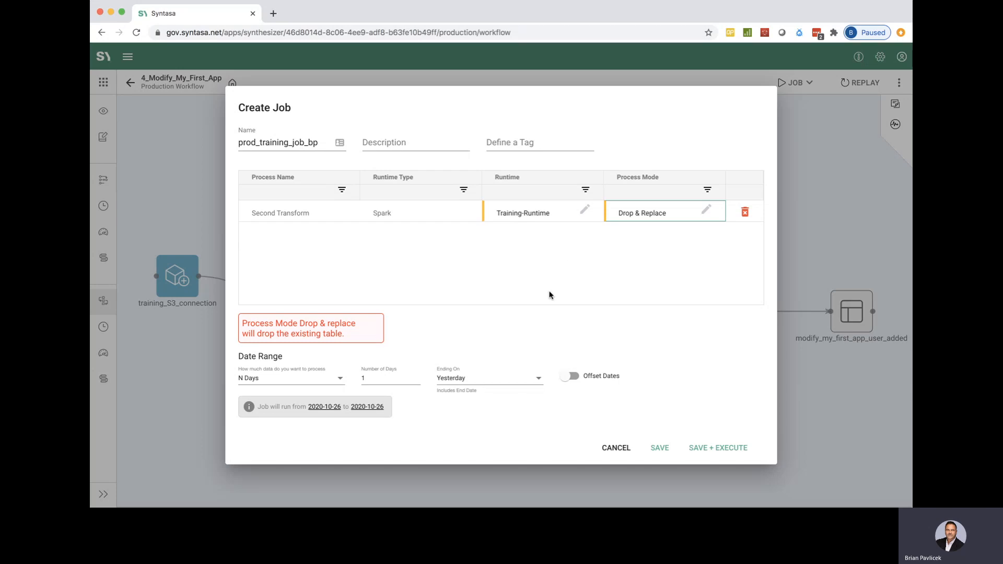
Step: Tag the new job as training, leaving its description empty
click(403, 146)
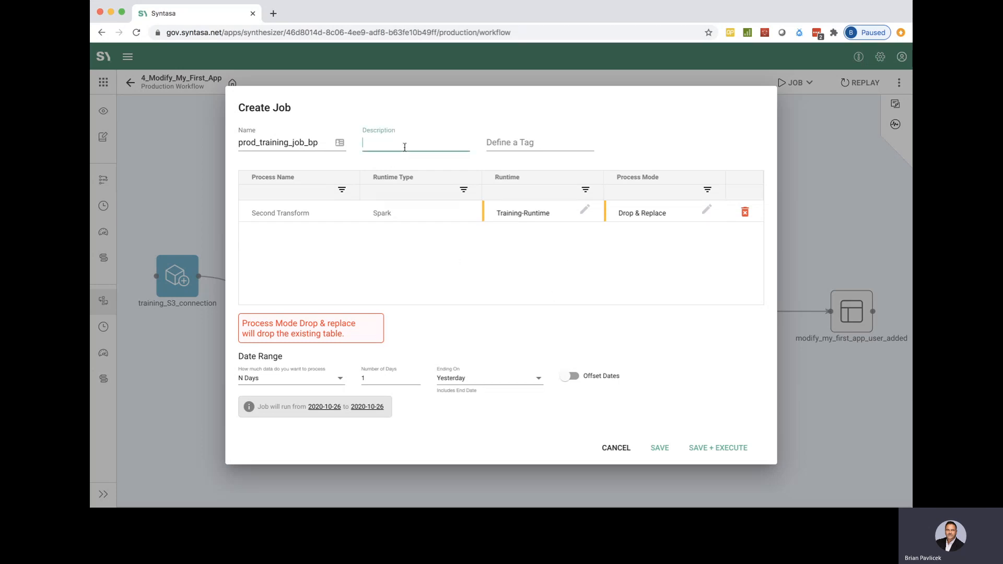
click(530, 146)
text(training)
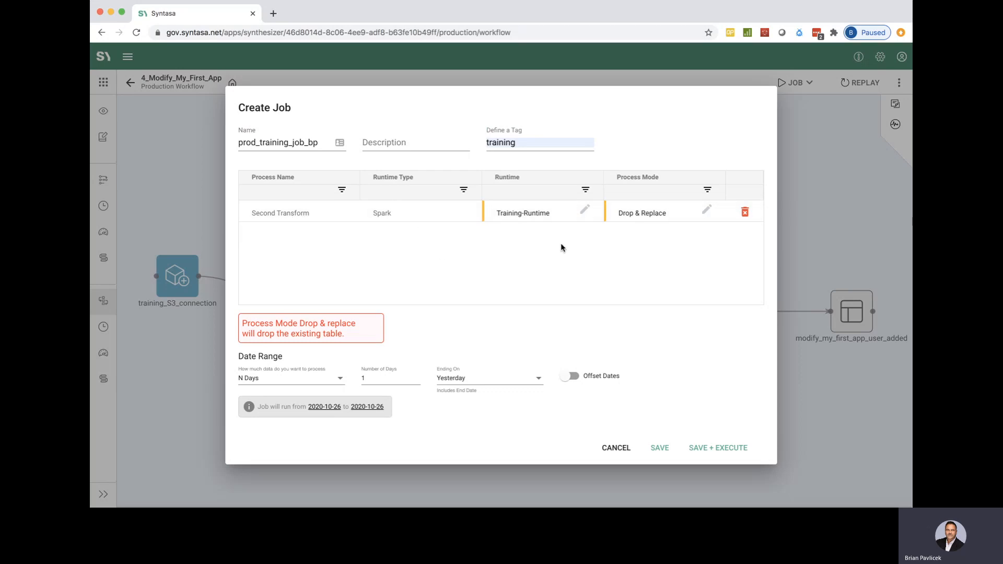
Step: Review the runtime and process mode options for Second Transform, keeping Training-Runtime and Drop & Replace
double_click(528, 212)
click(528, 213)
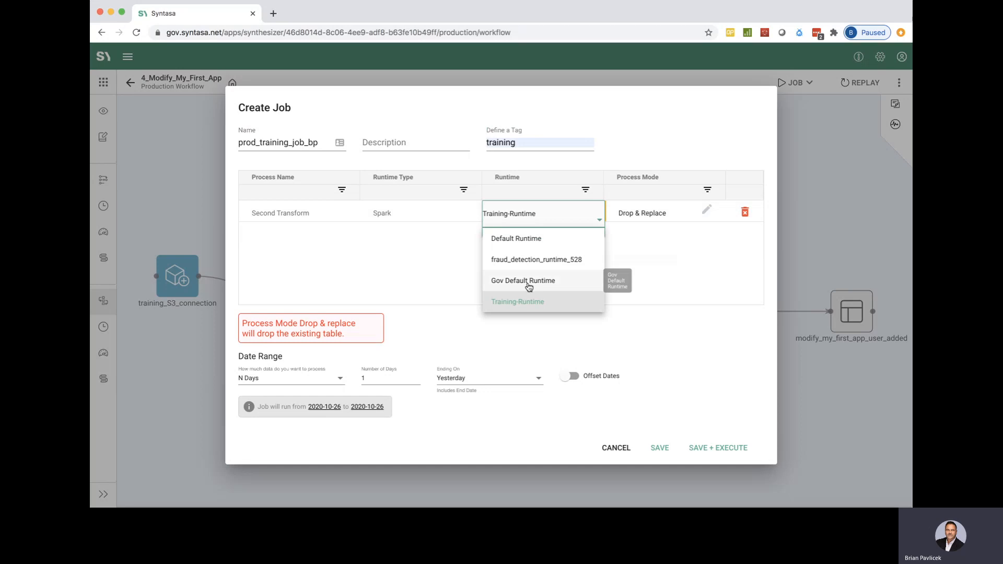
click(525, 306)
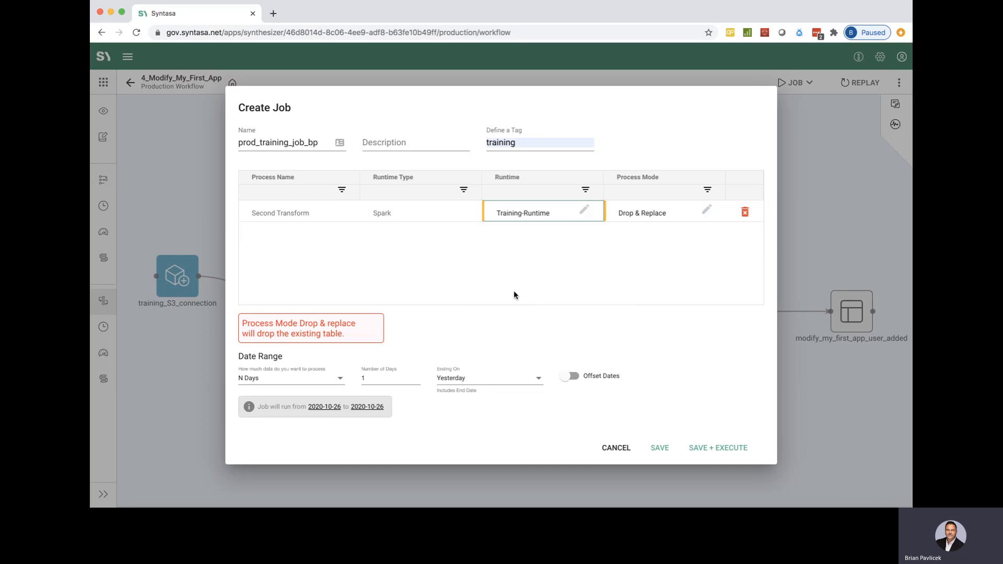
double_click(642, 212)
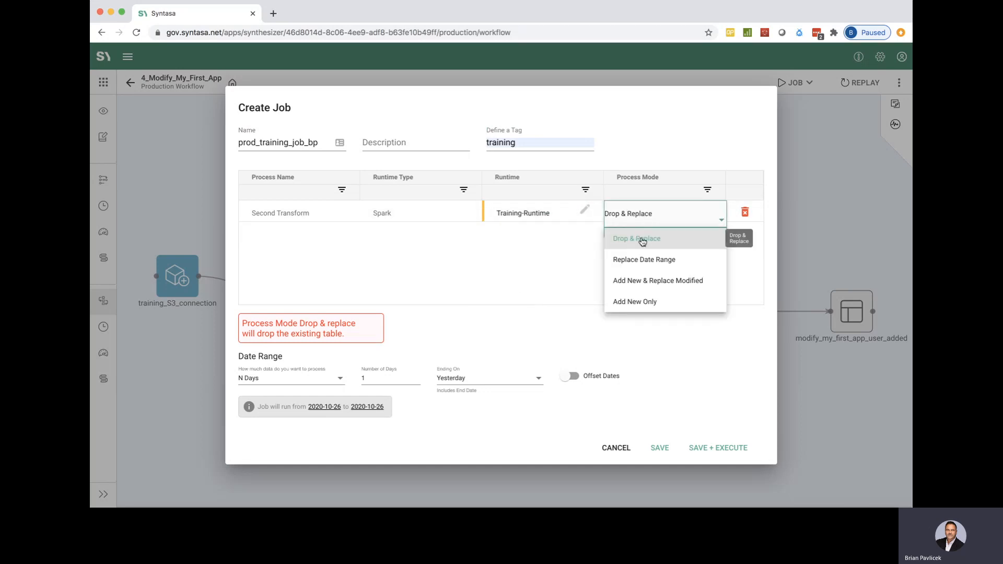
click(591, 272)
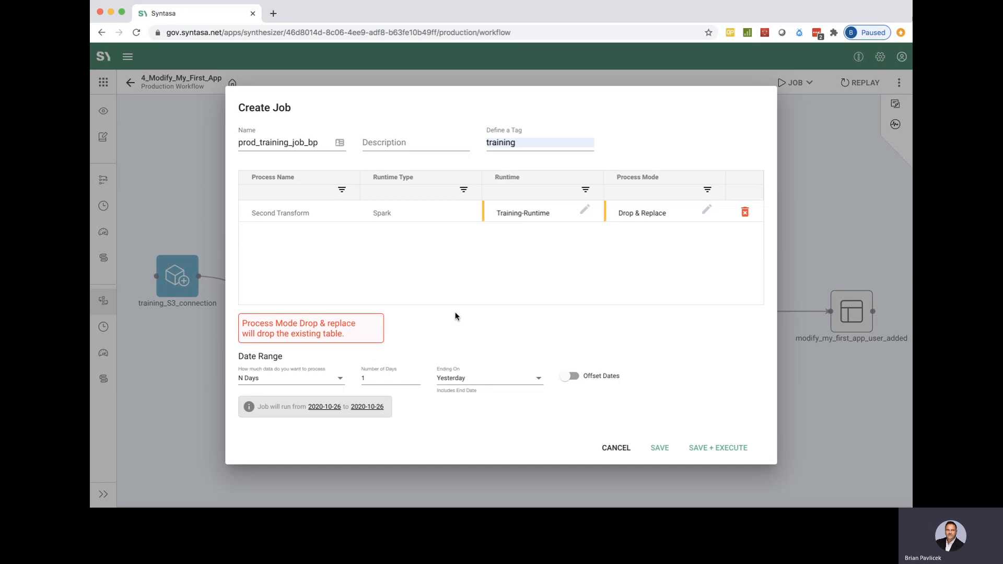
Step: Give the job a custom date range with 6/2/2016 as its From Date
click(304, 384)
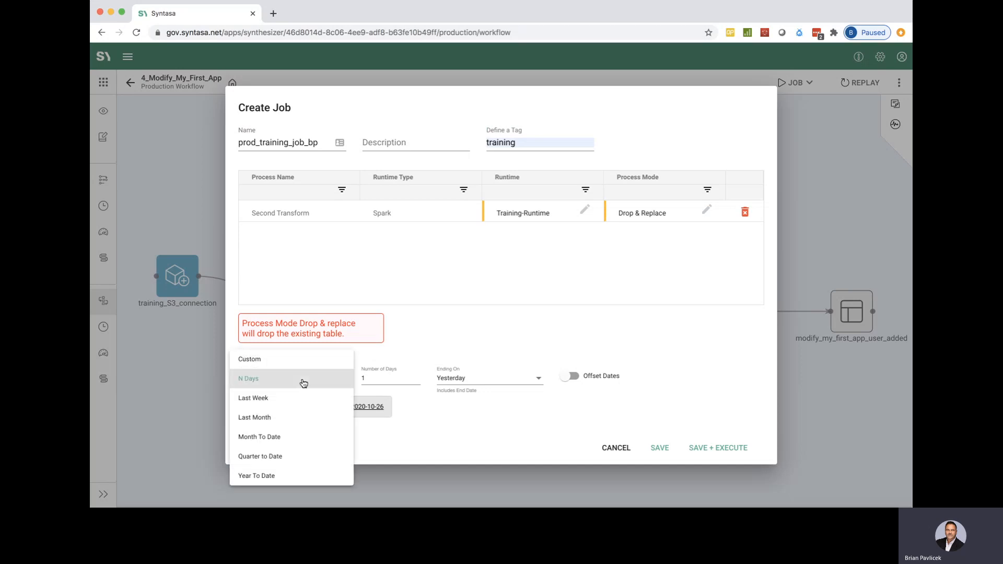
click(266, 359)
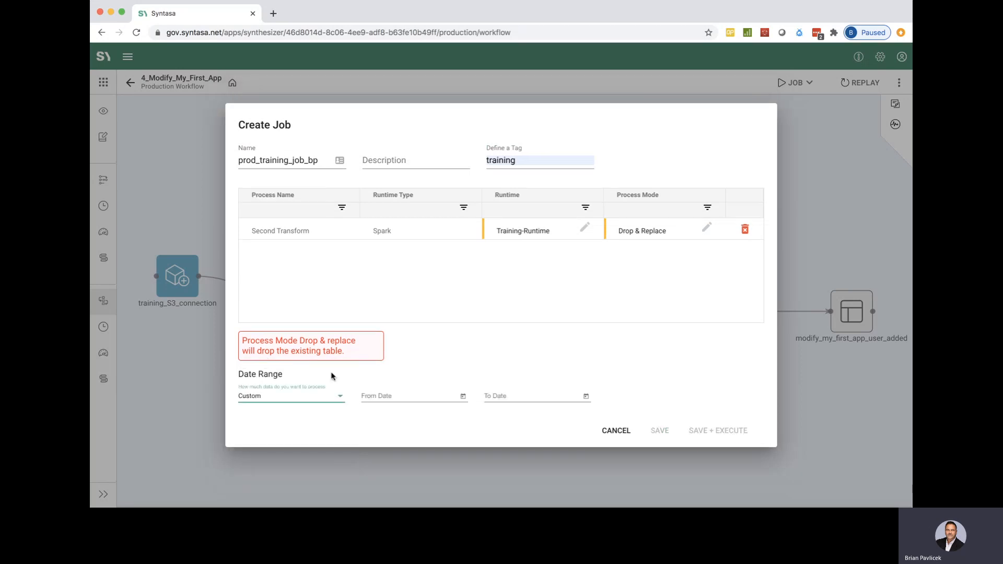
click(464, 397)
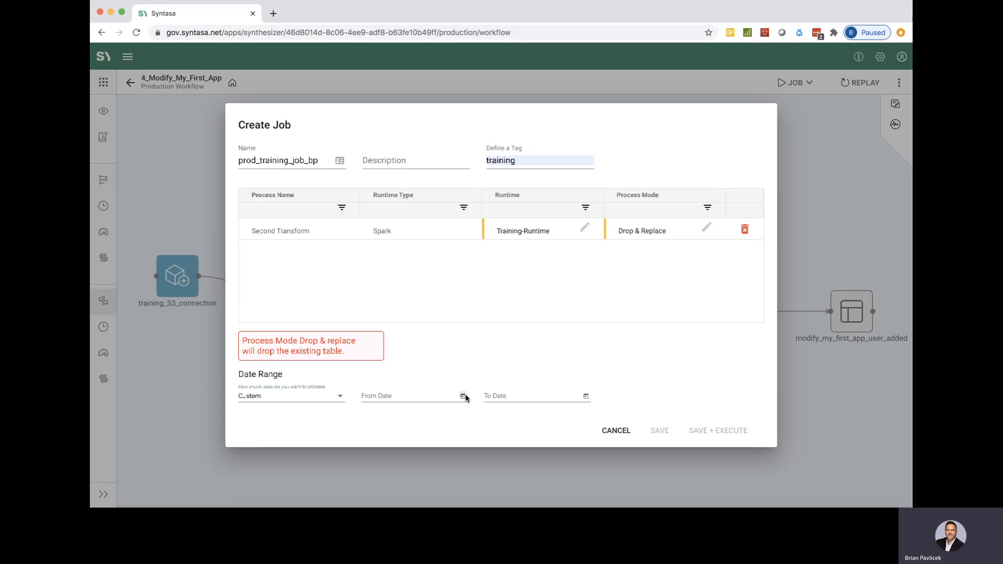
click(412, 222)
click(388, 256)
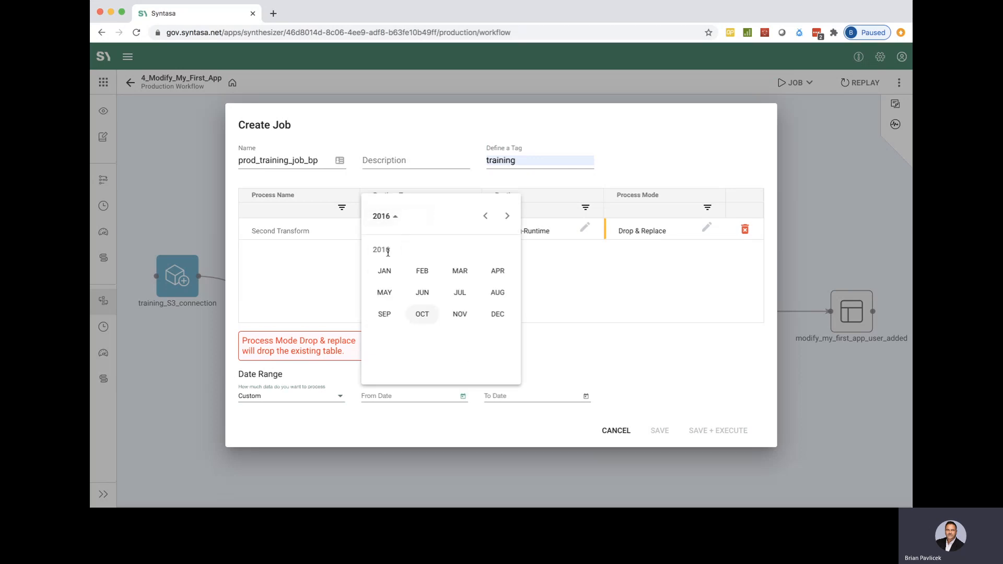
click(421, 293)
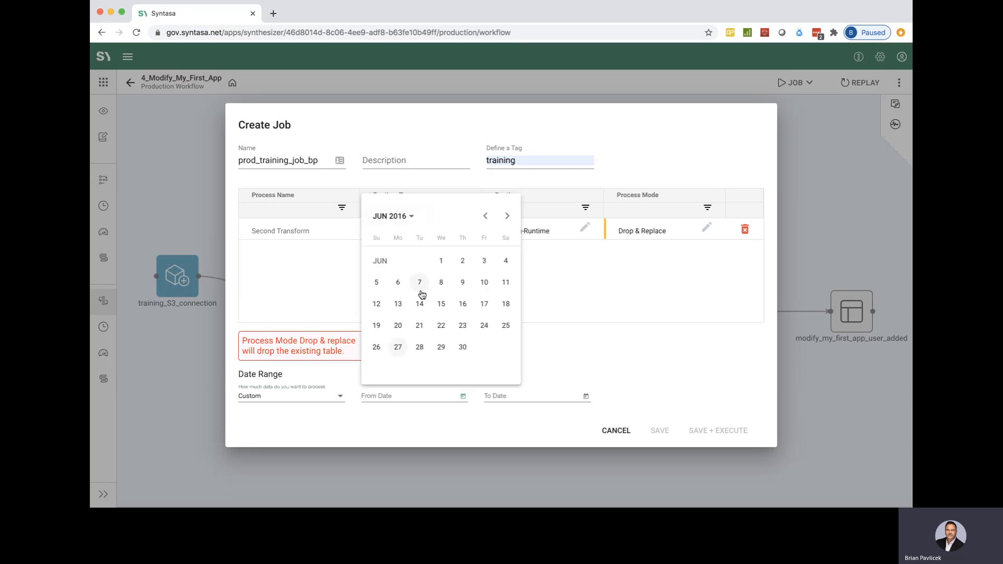
click(464, 262)
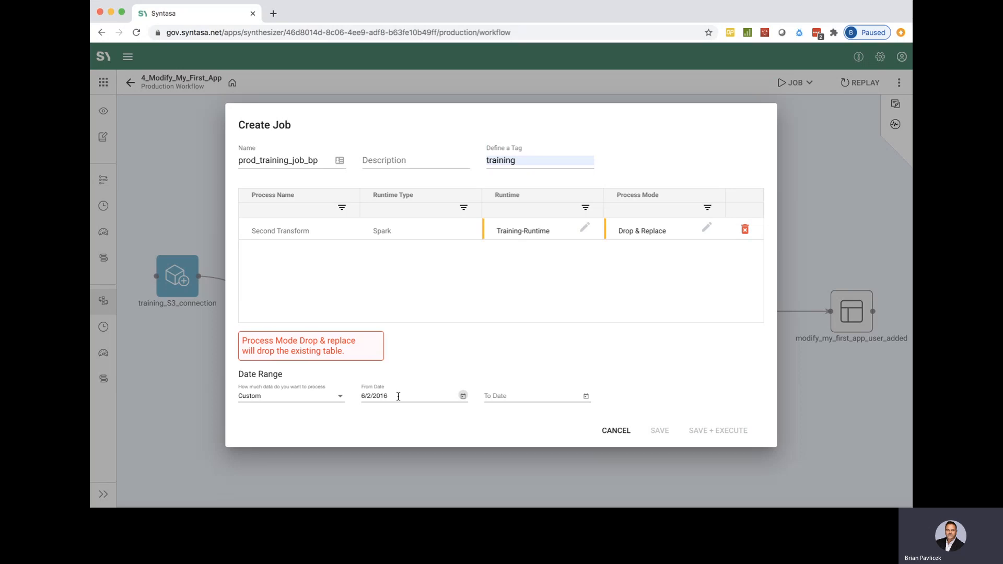
Step: Set the job's To Date to 6/2/2016 and save and execute the job
click(587, 397)
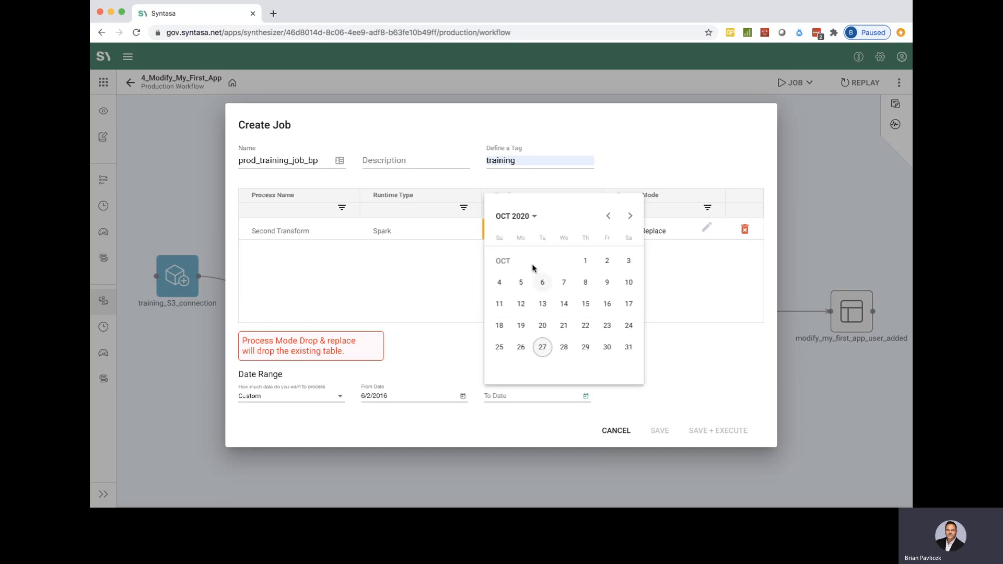
click(522, 218)
click(508, 249)
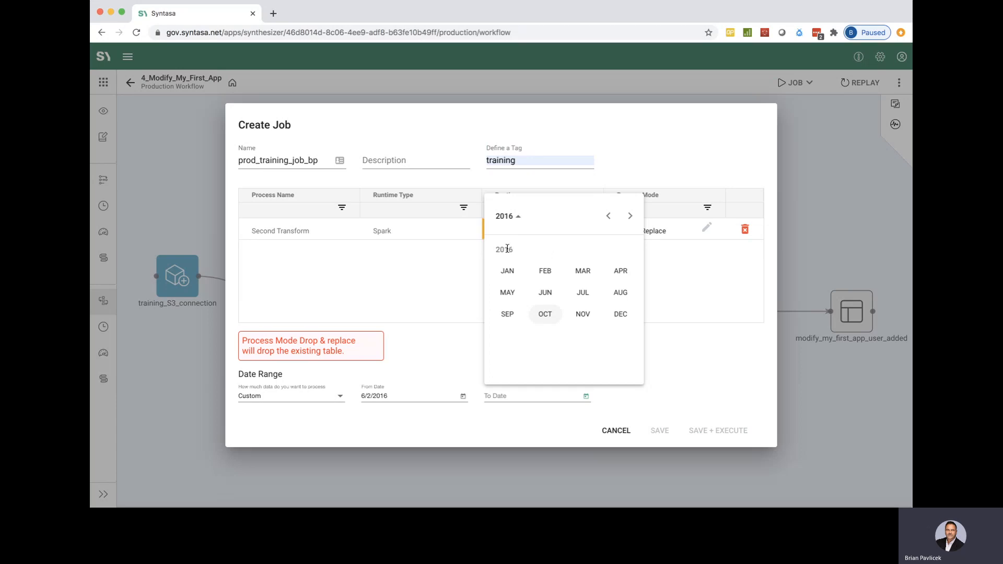
click(546, 292)
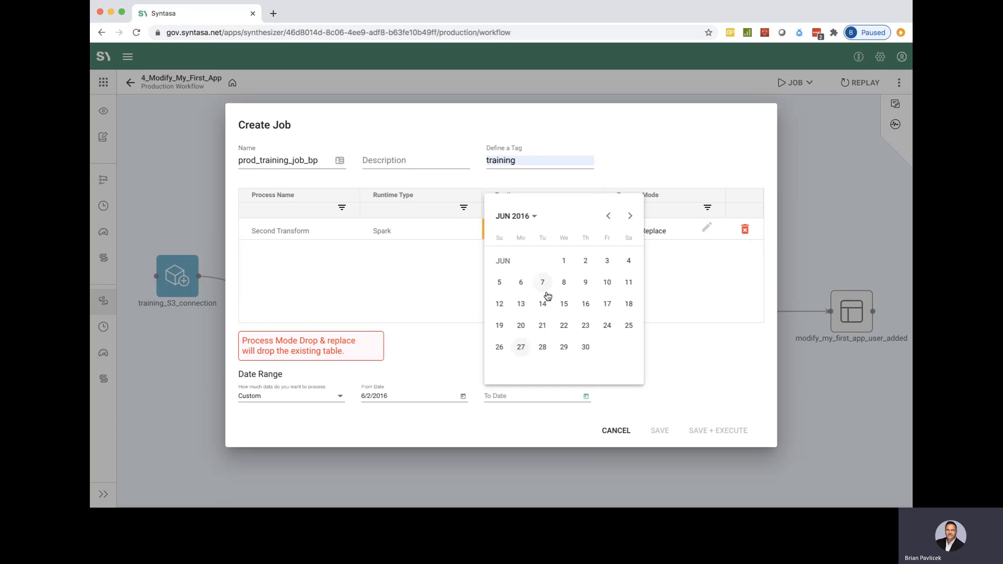
click(585, 262)
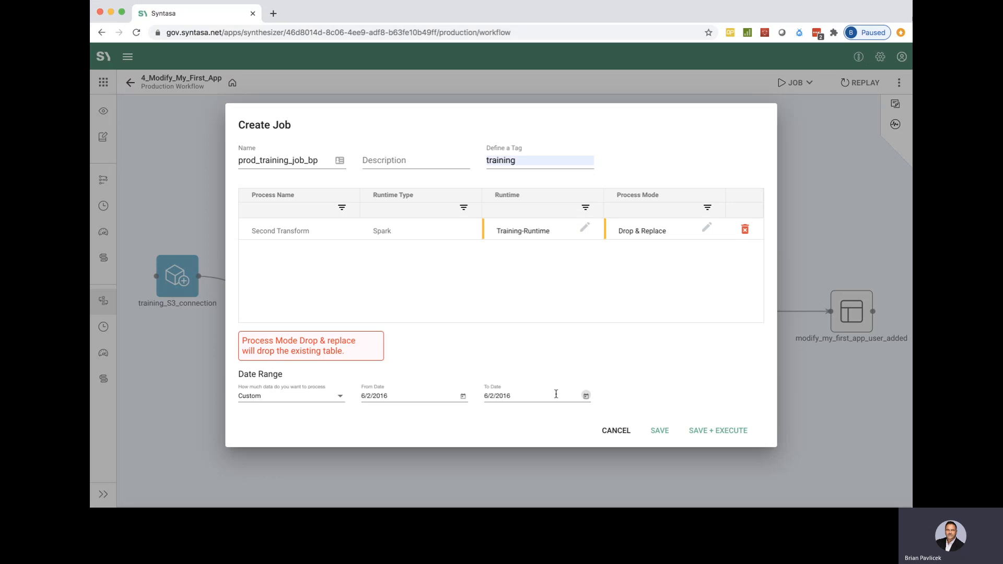
click(711, 434)
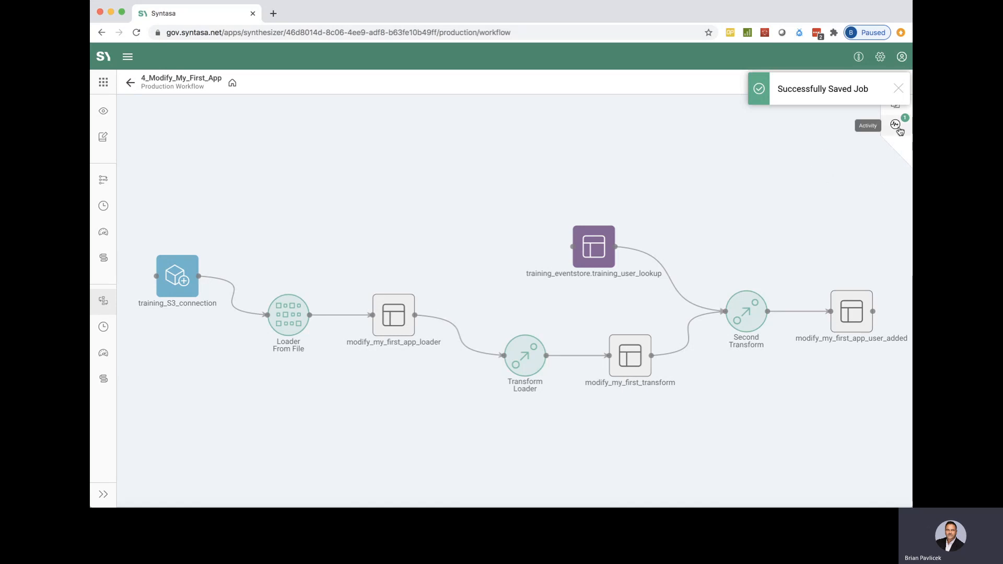
Step: Expand the Prod_training_job_bp run in the activity list and monitor the Second Transform node on the workflow canvas
click(897, 91)
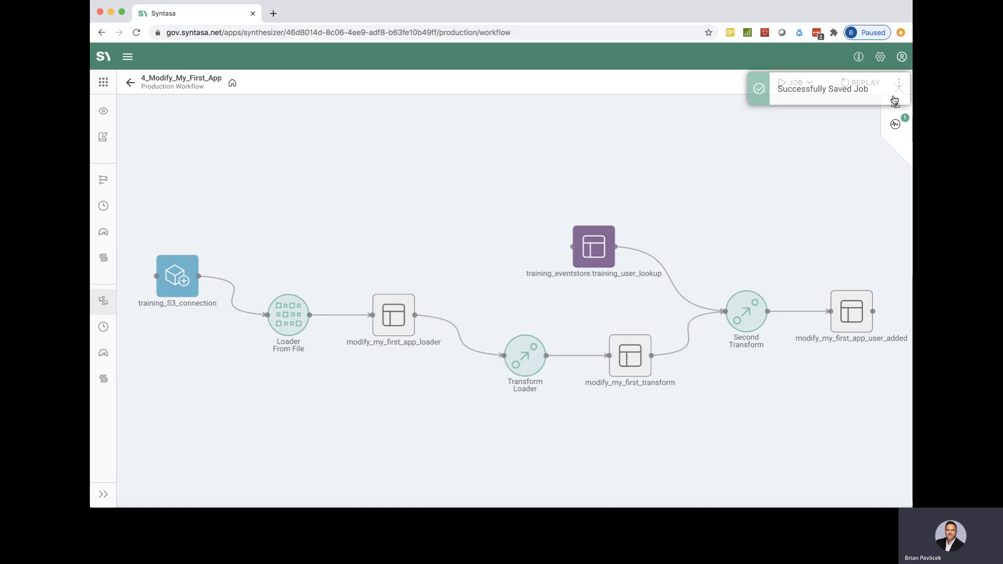
click(896, 124)
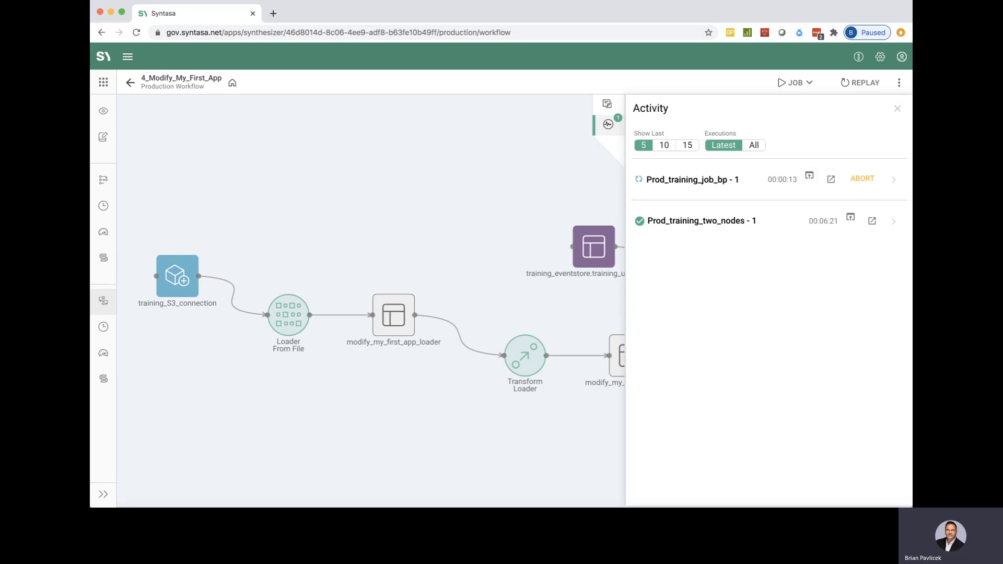
click(895, 180)
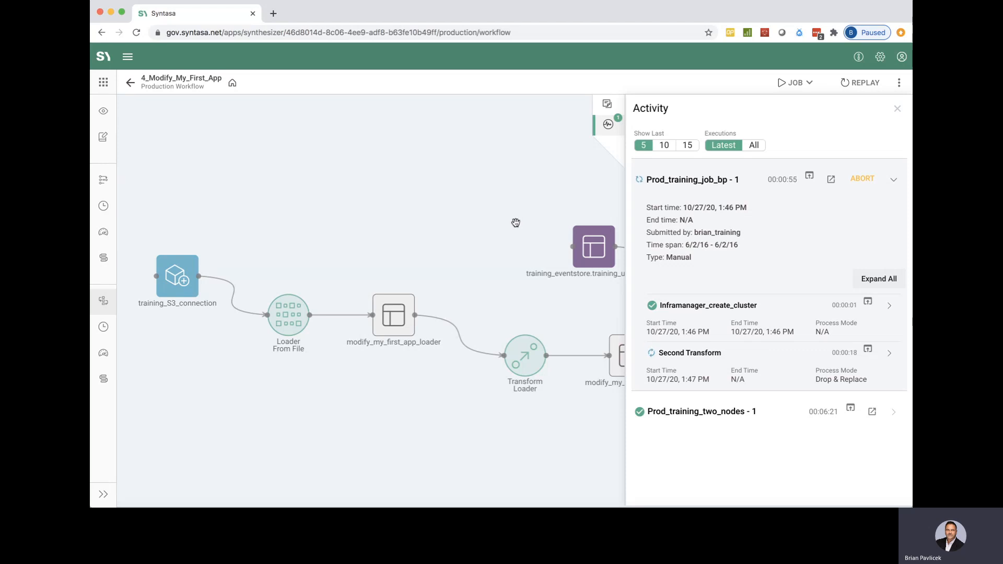
drag(480, 224, 217, 207)
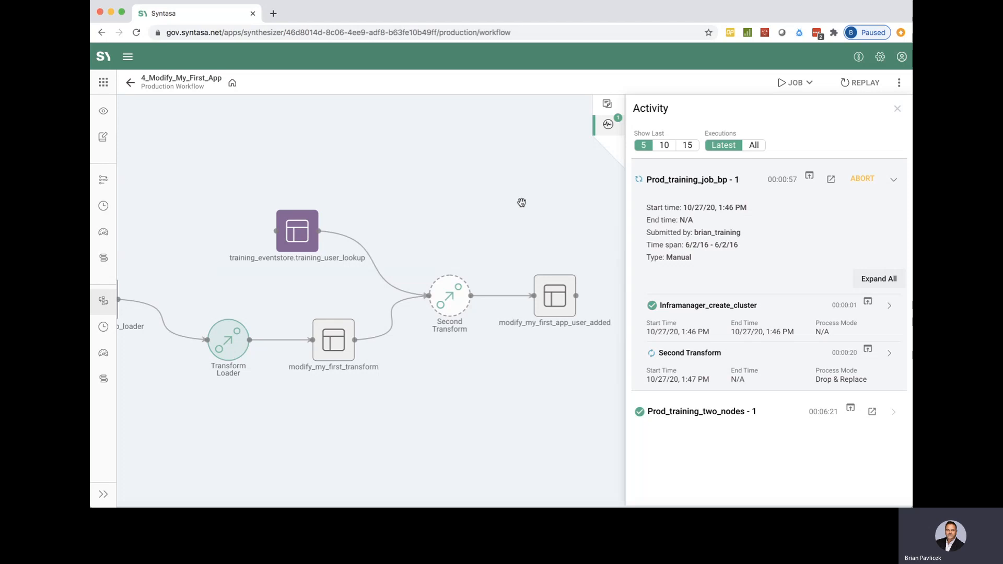
drag(521, 202, 477, 189)
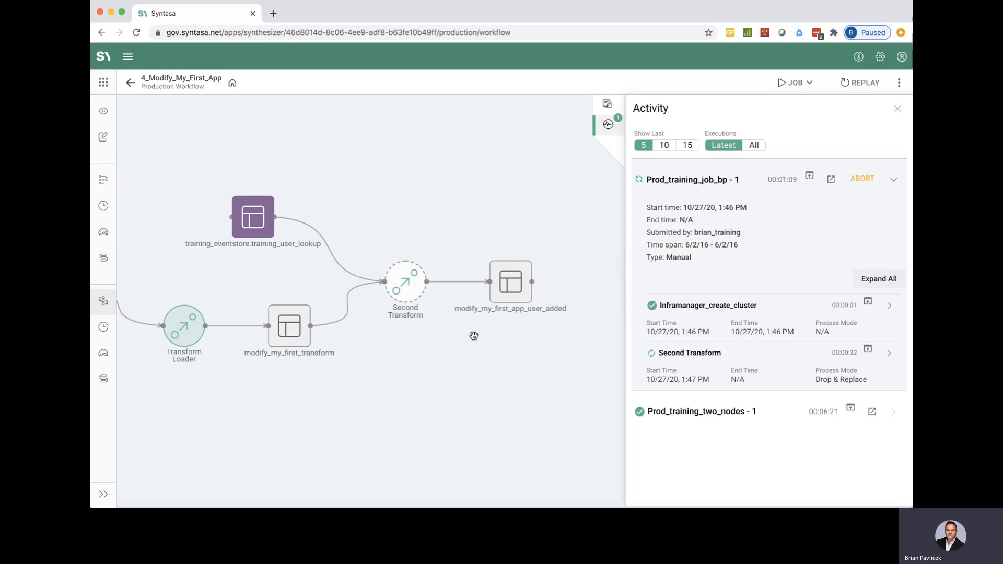
drag(500, 367, 478, 358)
scroll(478, 358, down, 5)
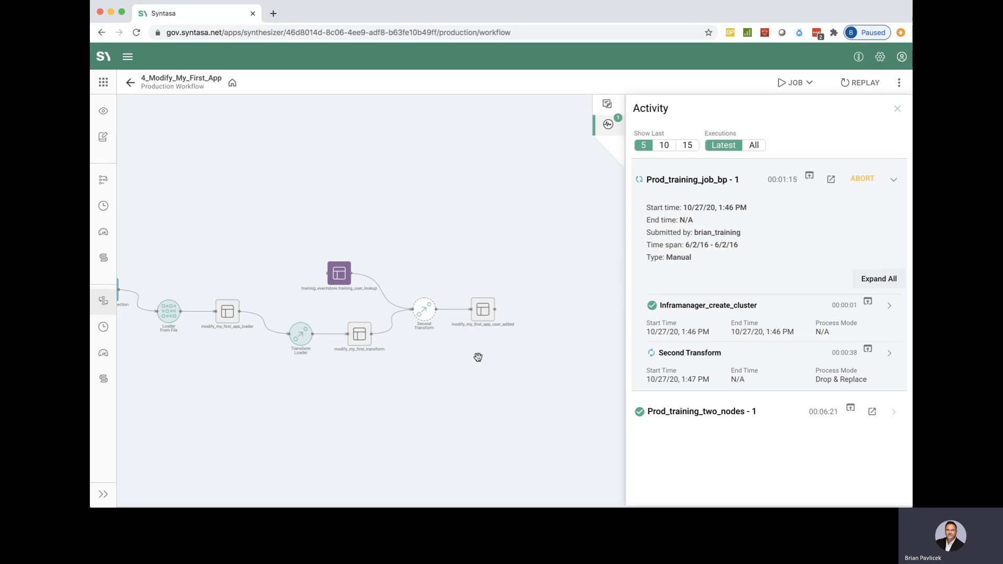
scroll(478, 358, up, 5)
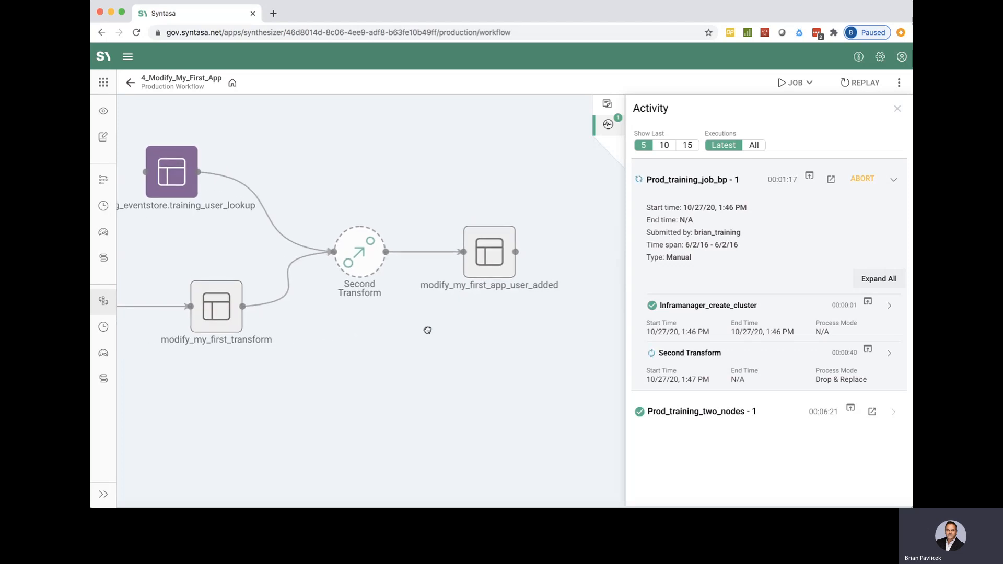
drag(428, 331, 441, 369)
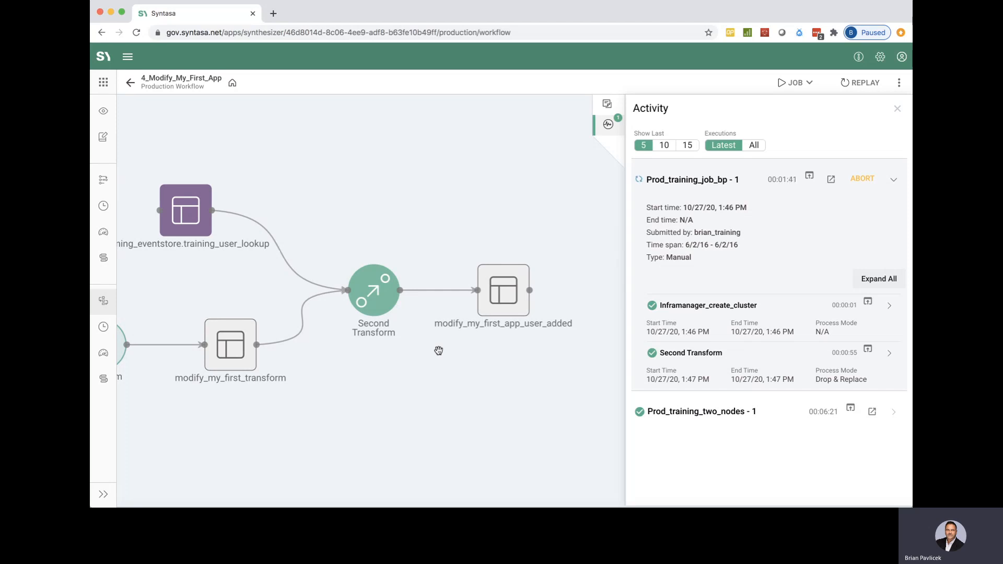
Step: Review the execution logs of the Second Transform process and close the activity list
click(870, 351)
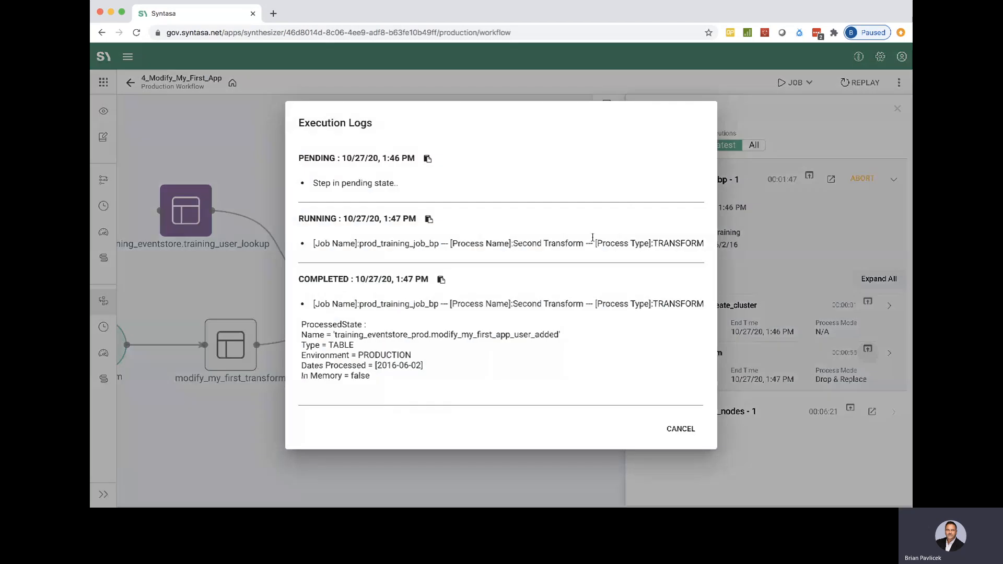
click(682, 429)
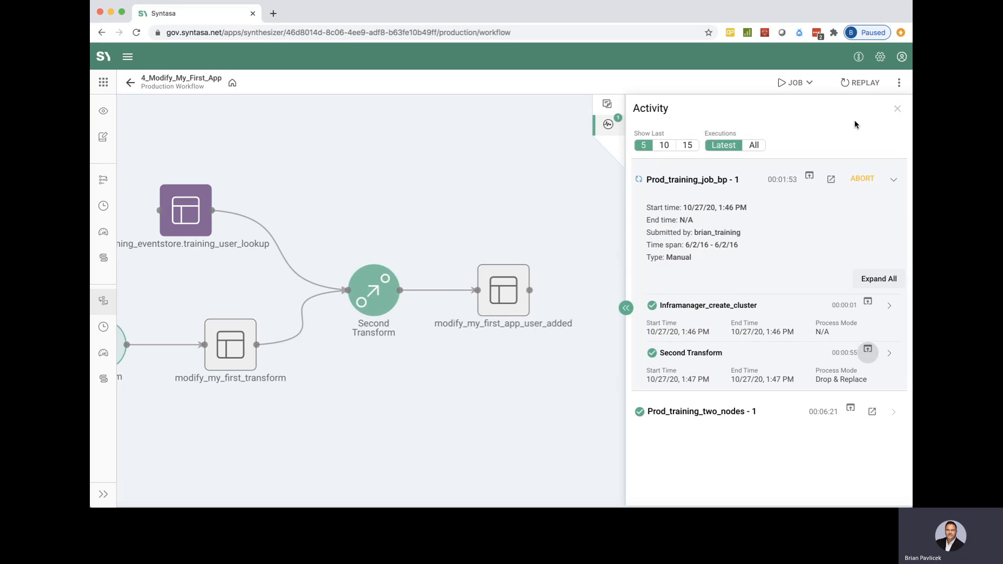
click(898, 108)
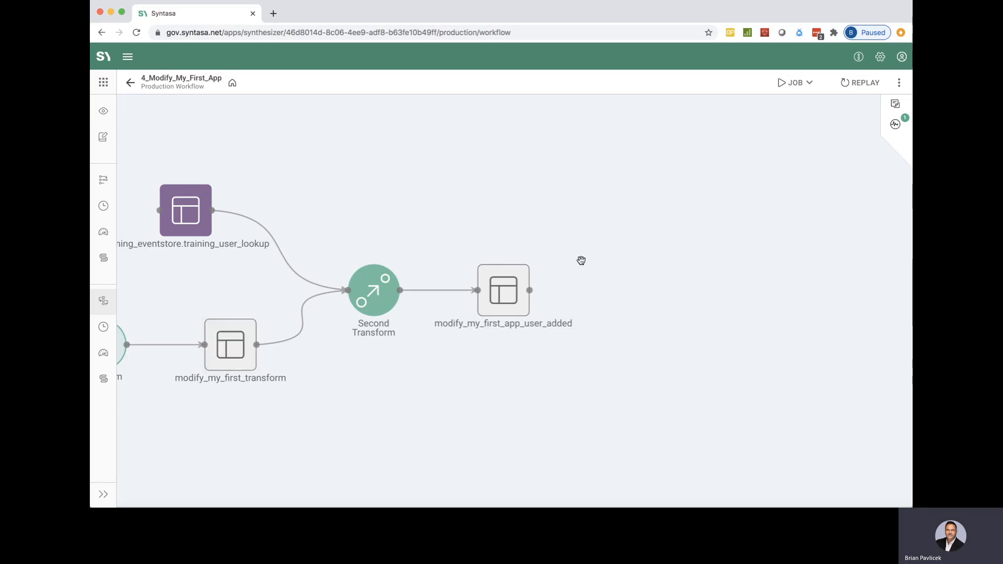
Step: Check the state of the modify_my_first_app_user_added dataset and preview its records across all columns, including the added user columns
click(508, 295)
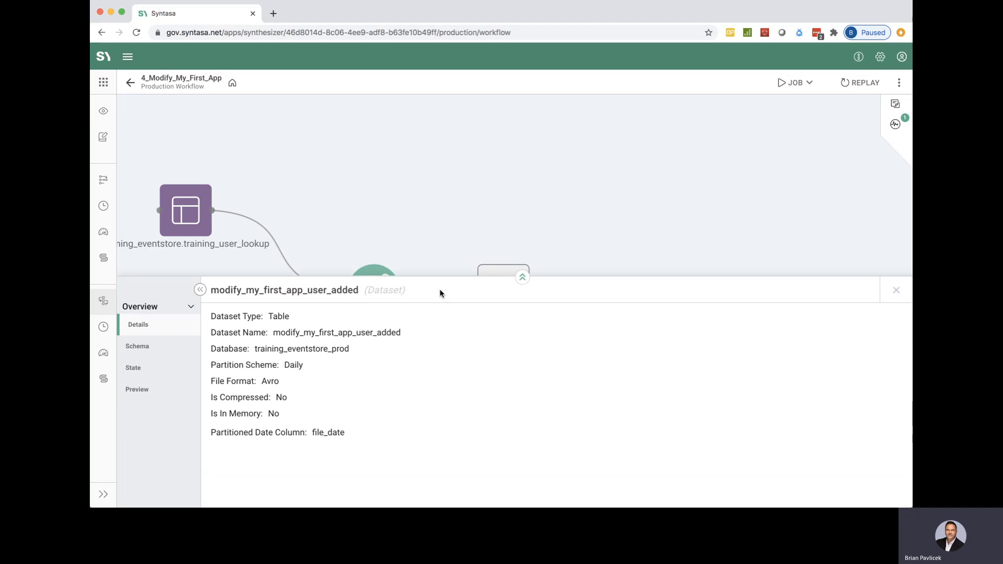
click(158, 373)
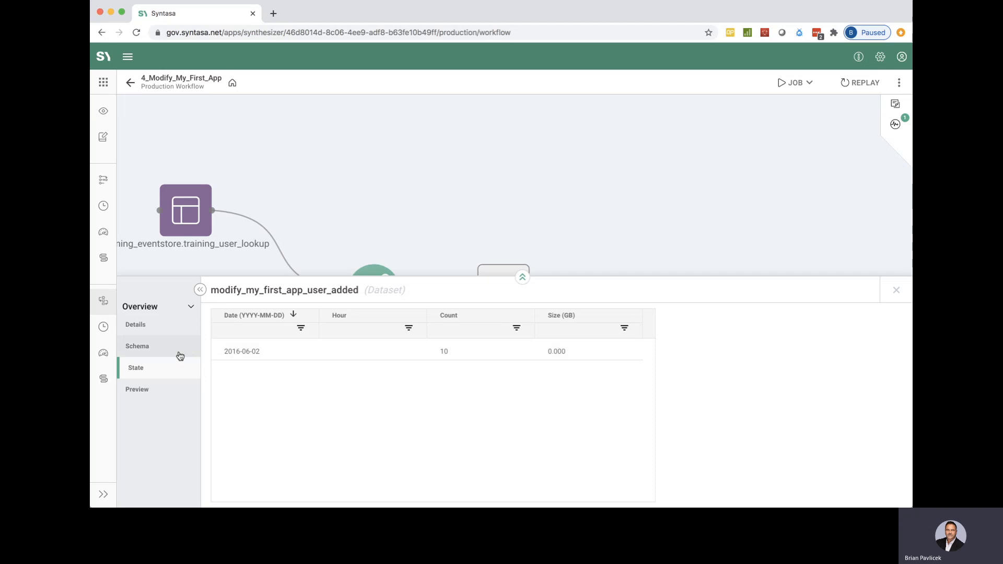
click(141, 392)
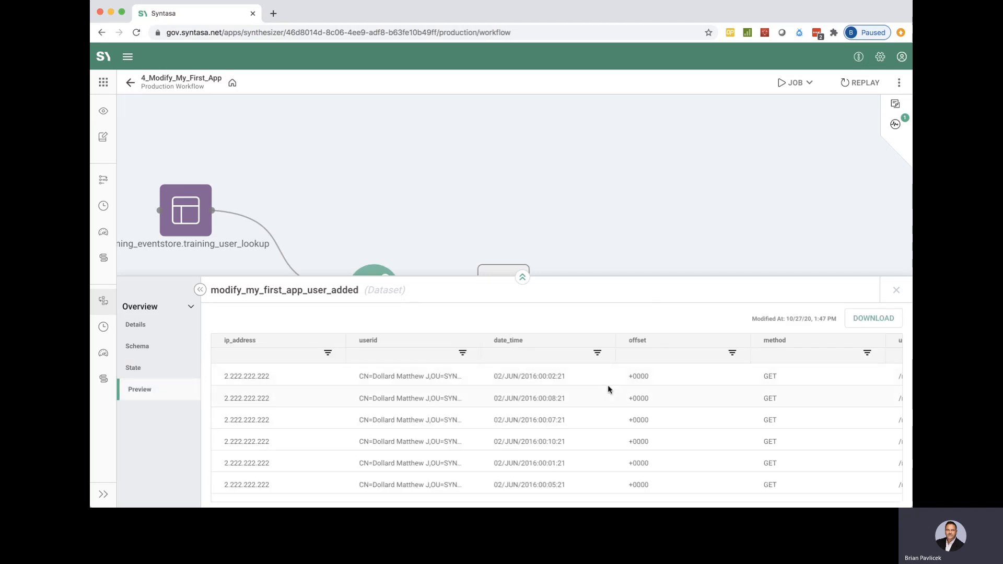
scroll(607, 387, right, 5)
scroll(607, 386, right, 8)
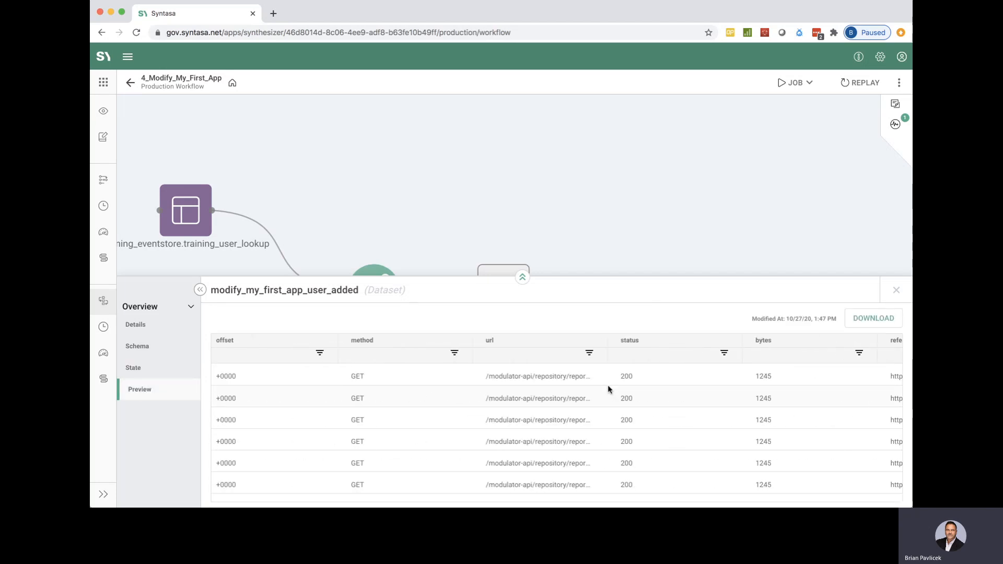
scroll(607, 385, right, 10)
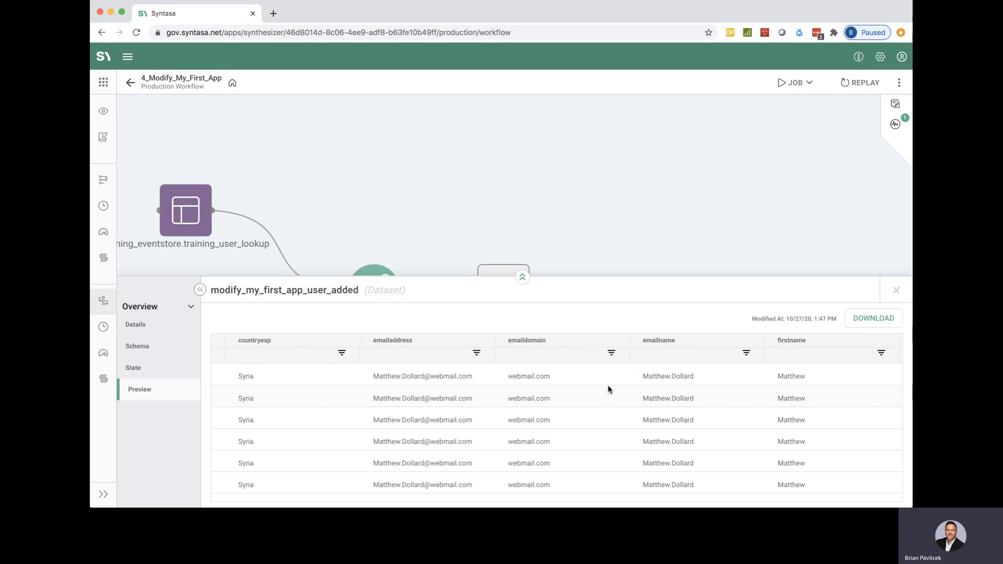
scroll(607, 384, right, 4)
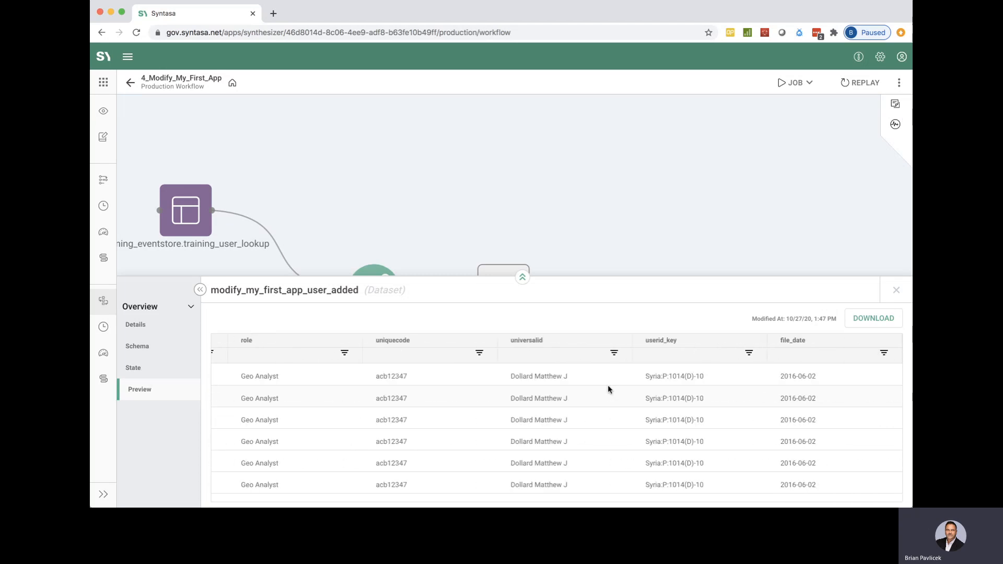
scroll(611, 387, left, 3)
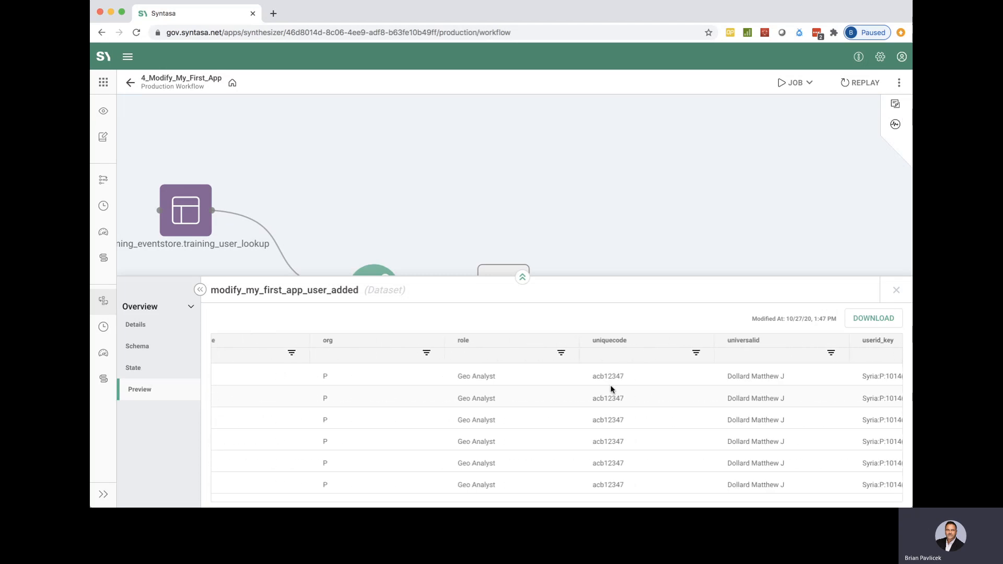
scroll(610, 386, left, 3)
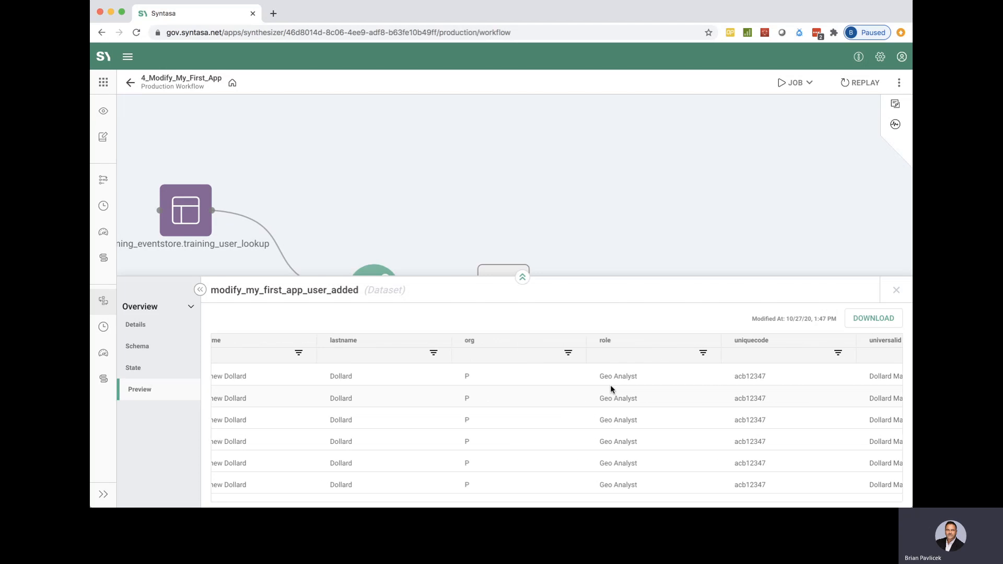
scroll(610, 387, right, 6)
scroll(610, 386, right, 3)
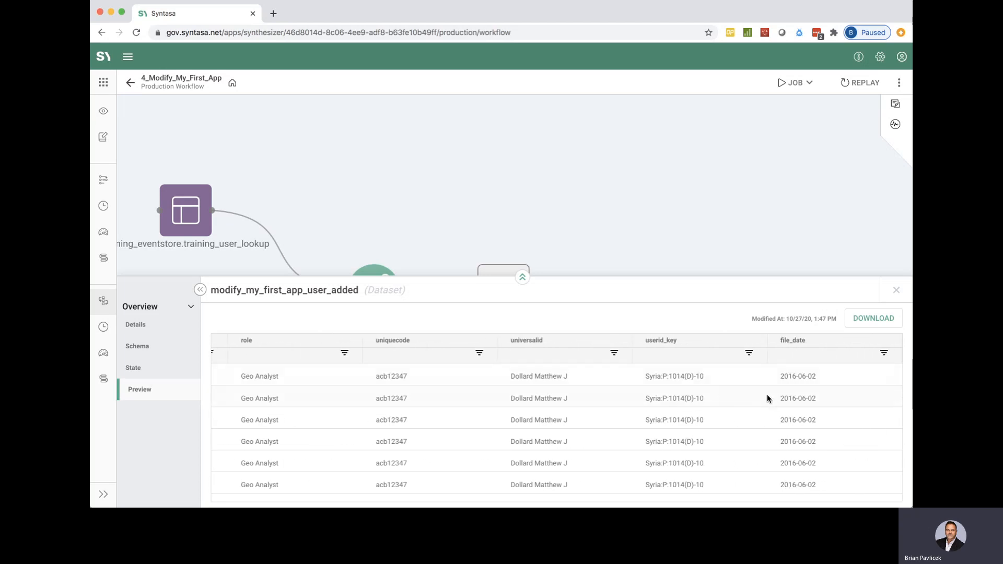
scroll(387, 429, left, 5)
scroll(388, 432, left, 1)
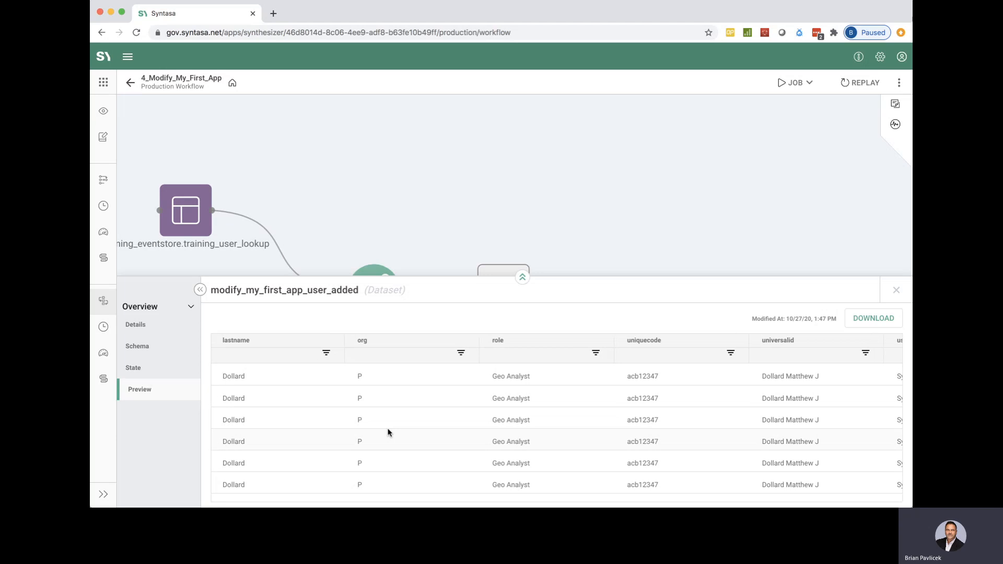
scroll(393, 428, right, 5)
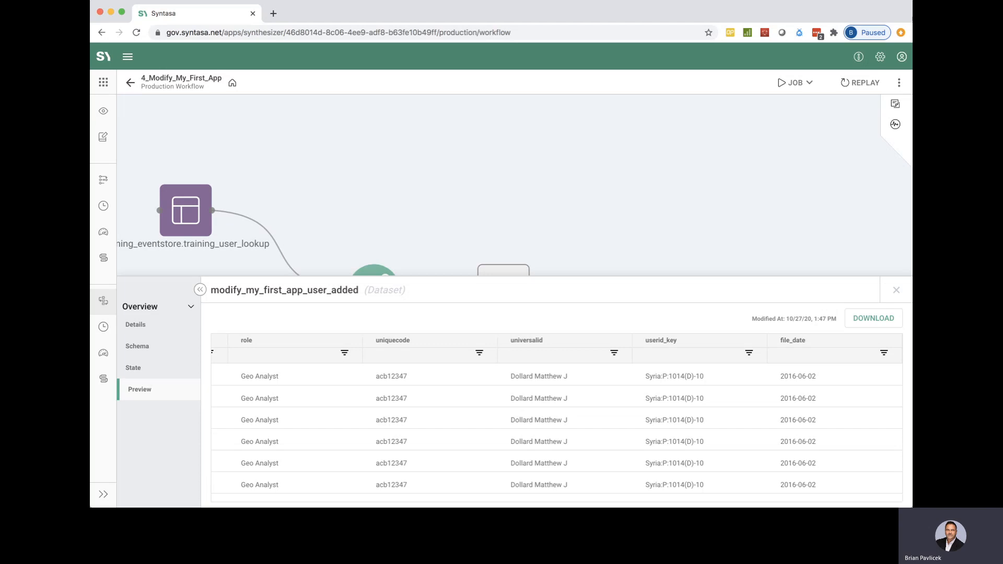
click(897, 290)
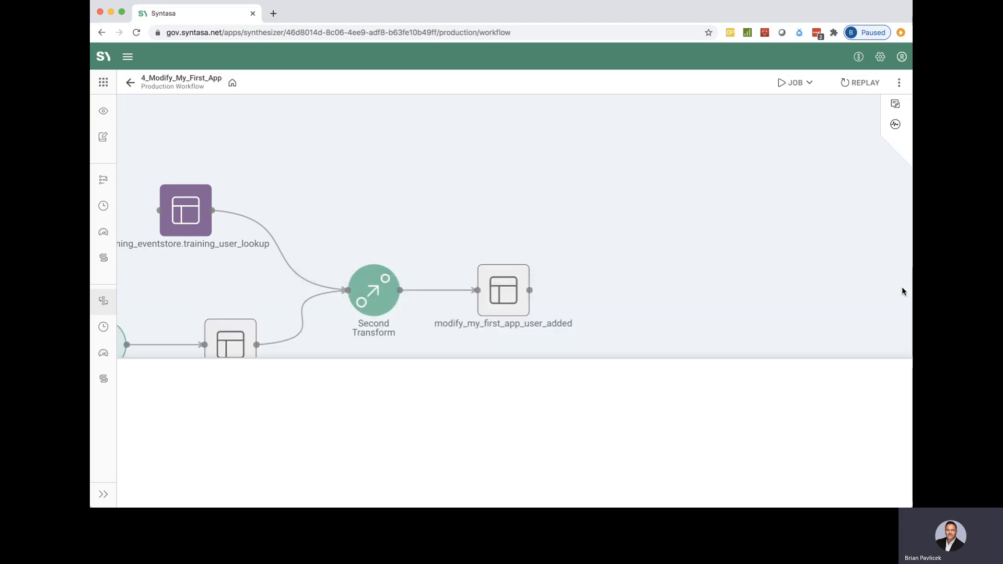
drag(538, 179, 851, 190)
drag(618, 168, 666, 151)
scroll(665, 150, down, 5)
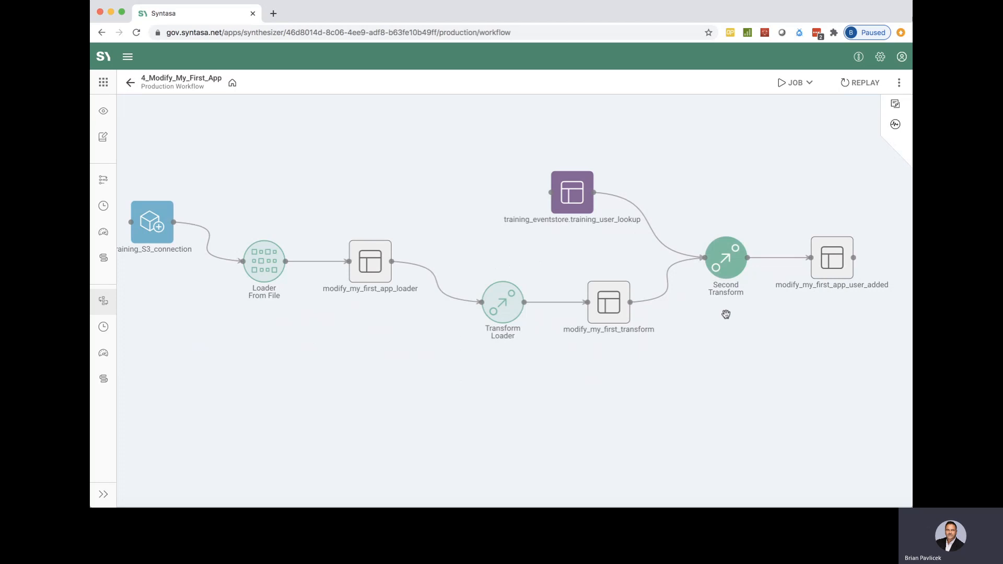
Step: Check the available dates and record counts in the state of the modify_my_first_transform dataset, then close its details
click(608, 307)
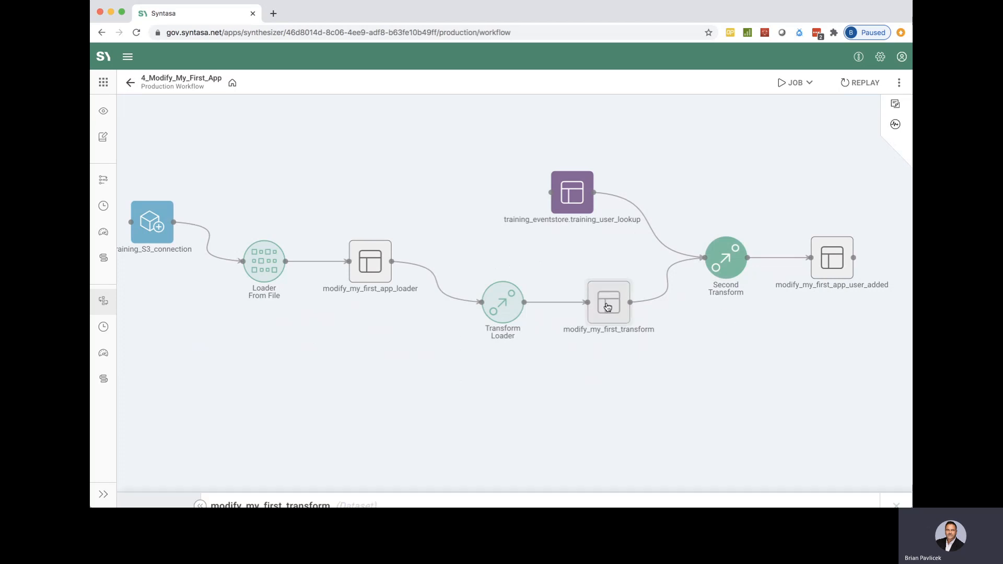
click(157, 369)
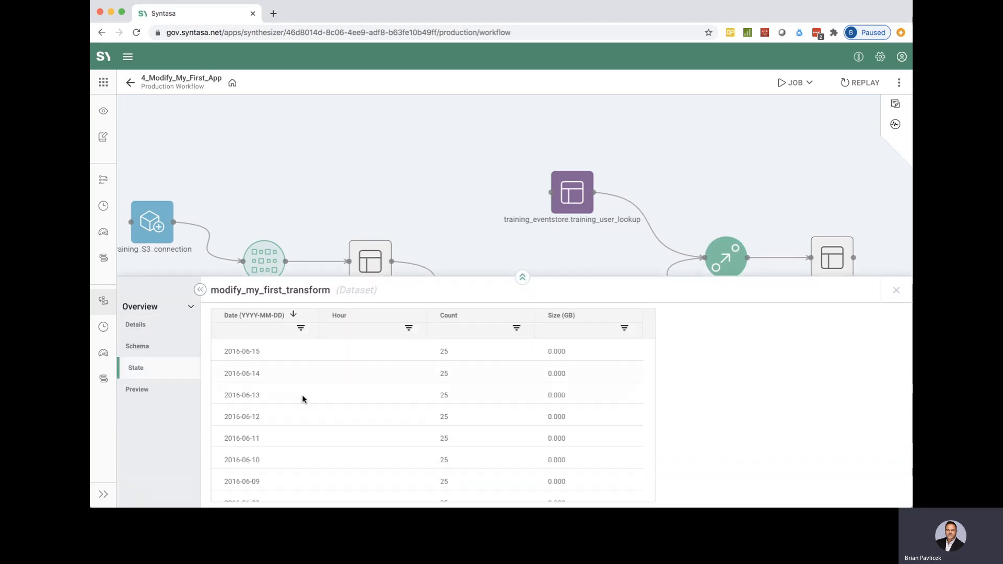
scroll(327, 427, down, 2)
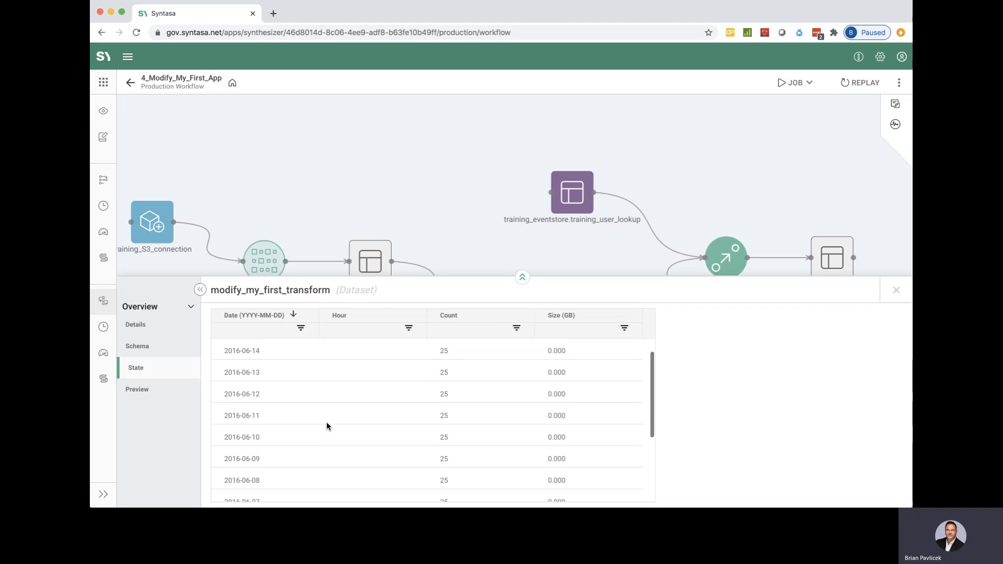
scroll(328, 427, up, 1)
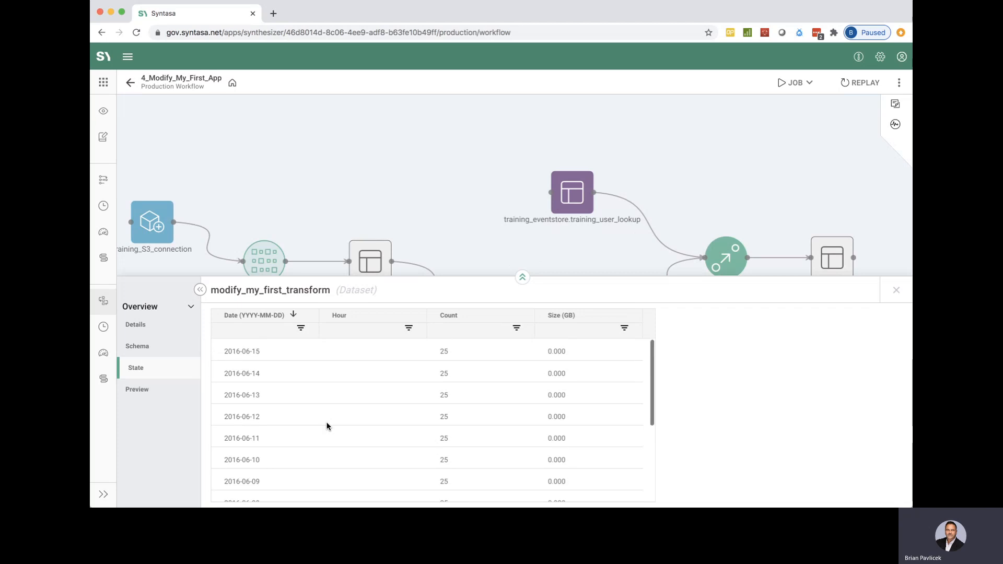
click(899, 291)
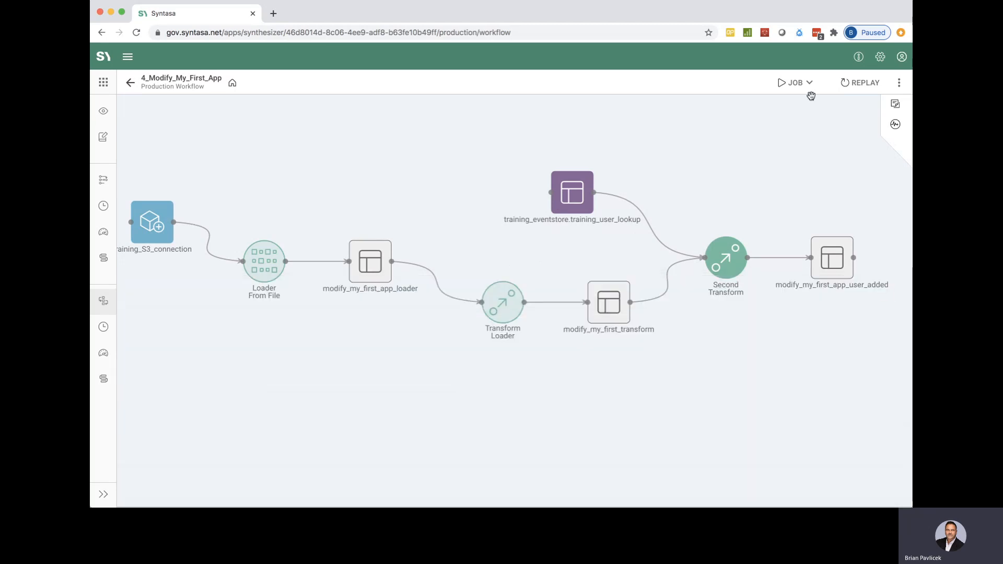
Step: Open the existing prod_training_job_bp job and set the Second Transform process mode to Replace Date Range
click(795, 83)
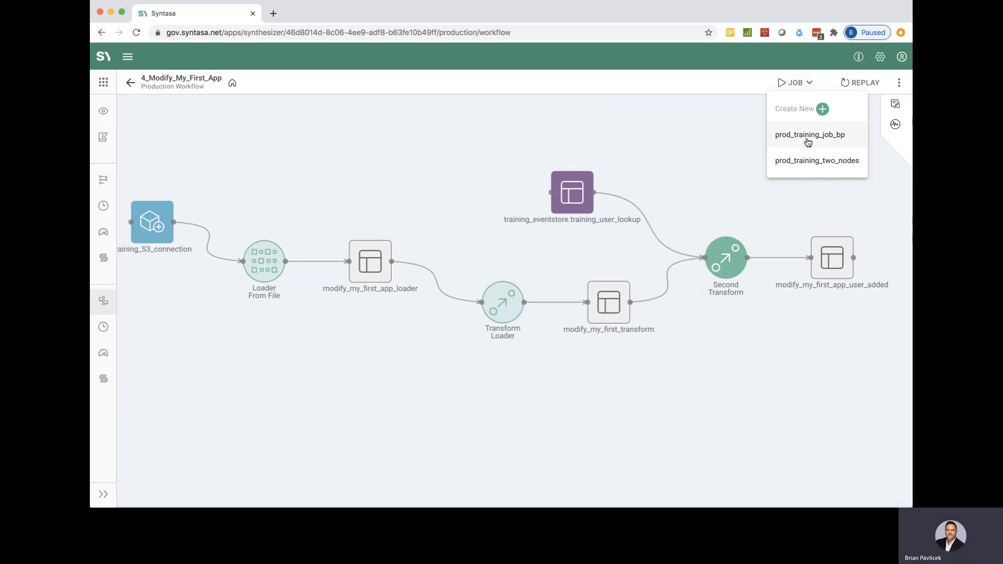
click(808, 137)
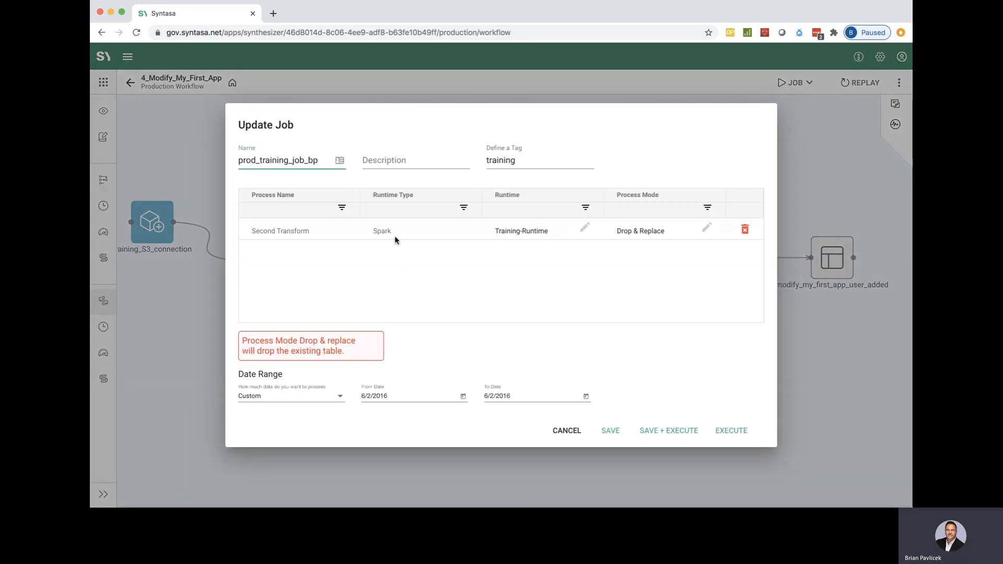
click(642, 235)
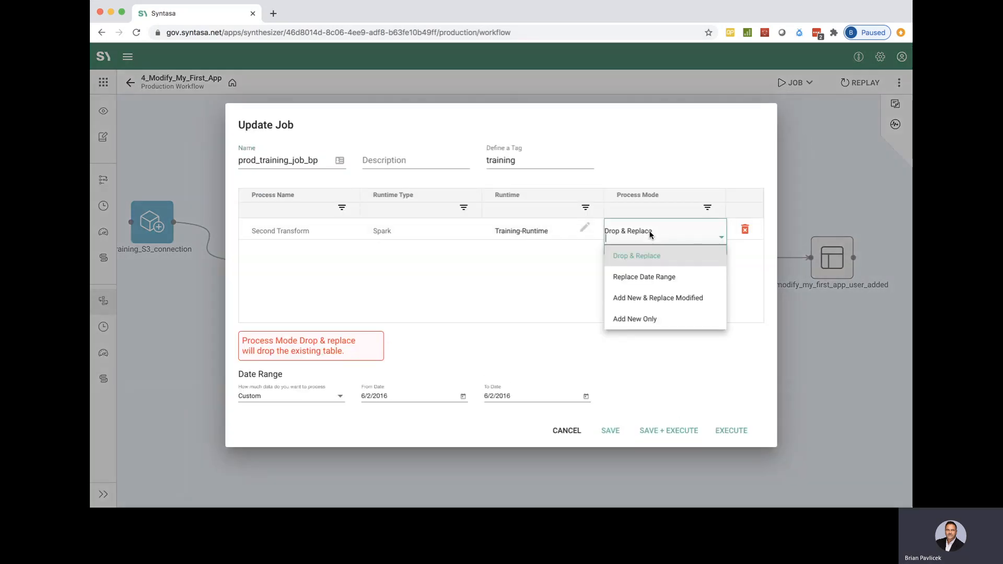
click(646, 278)
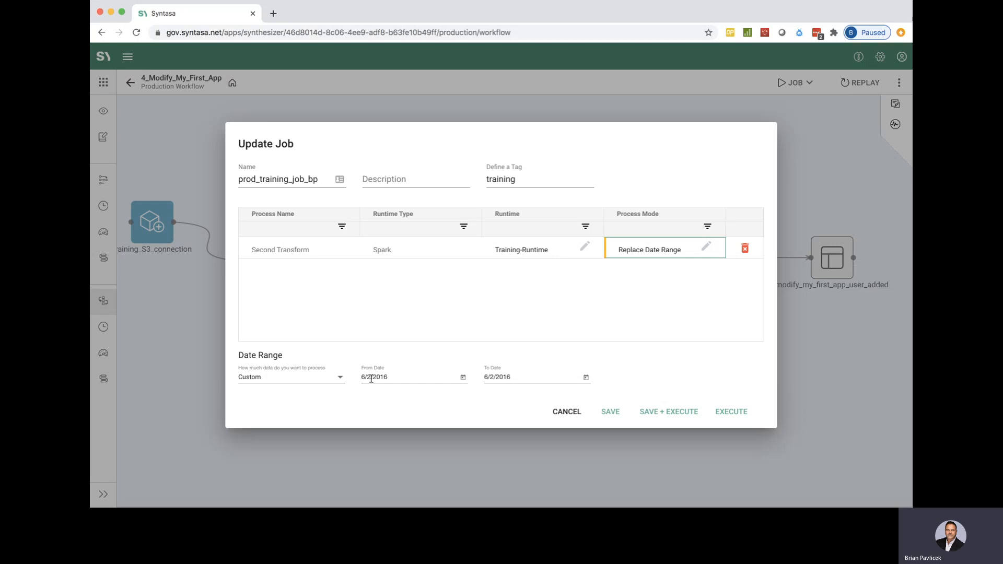
Step: Set the job's date range from 6/3/2016 to 6/15/2016, save and execute it, and dismiss the notification
click(463, 377)
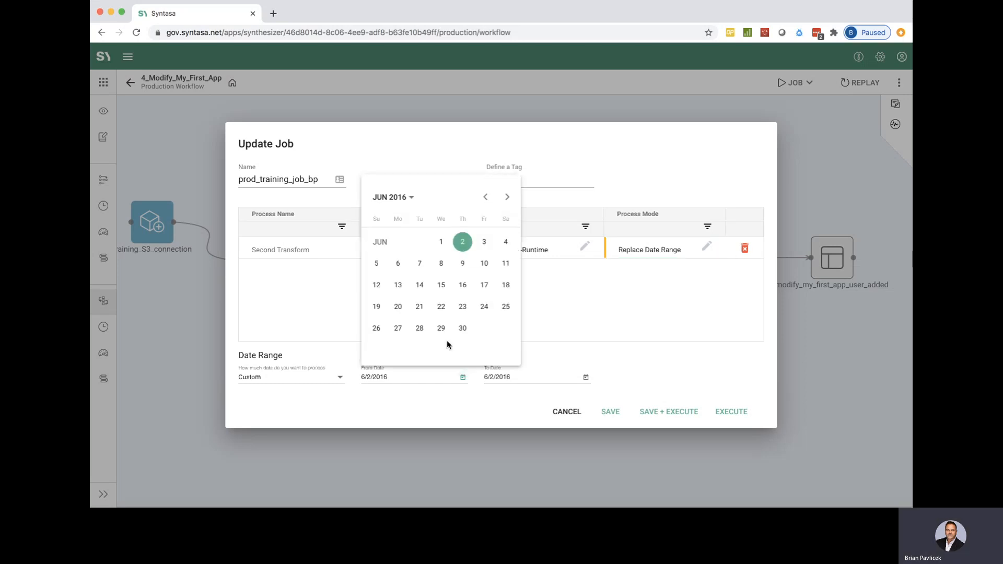
click(485, 244)
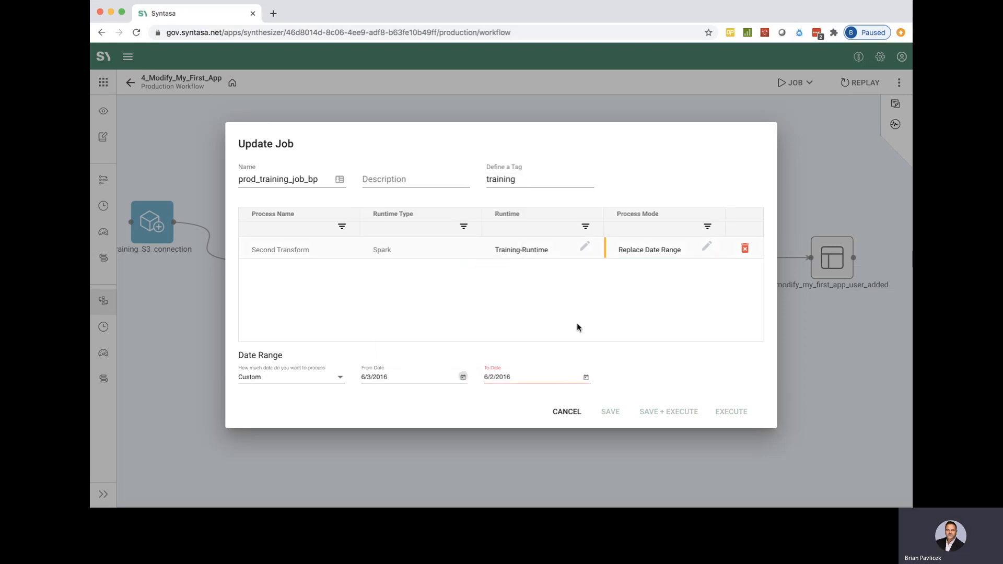
click(586, 377)
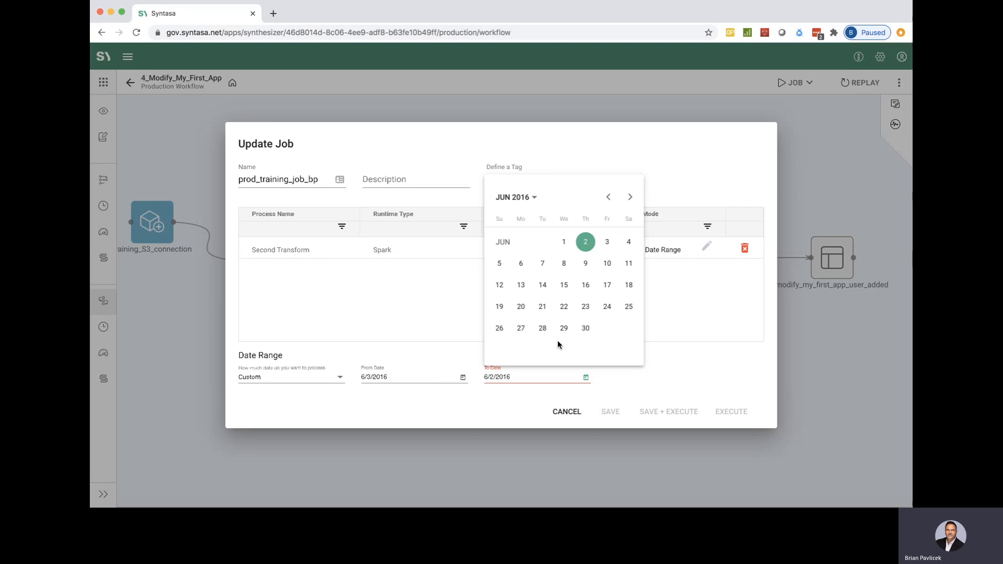
click(562, 285)
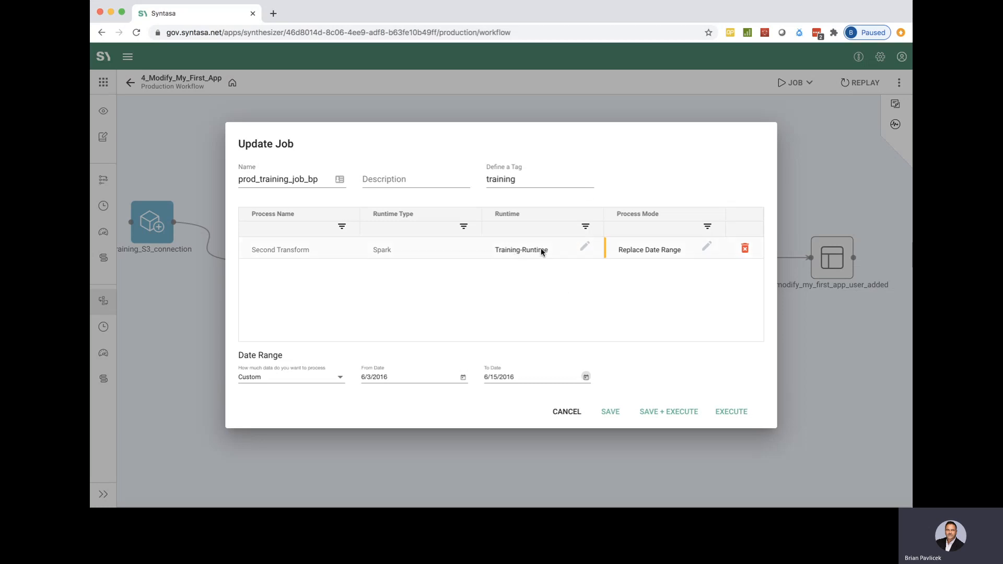
click(683, 412)
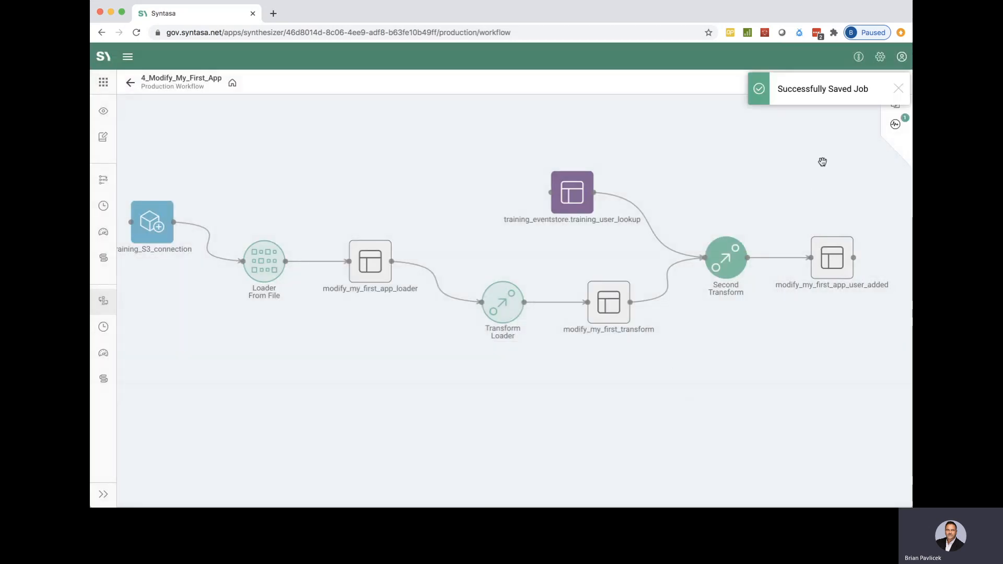
click(901, 86)
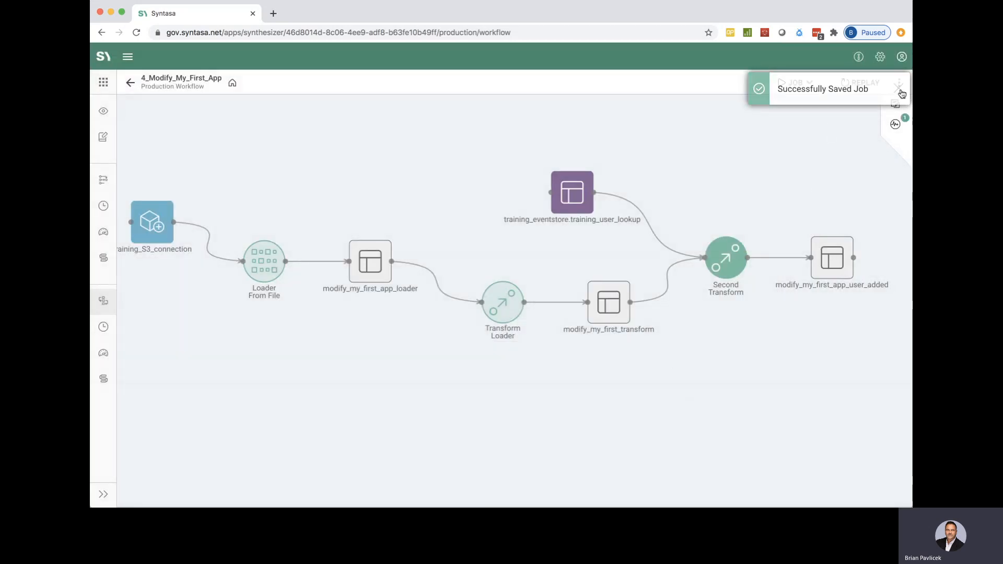
Step: Expand the latest prod_training_job_bp run in the activity list and monitor the Second Transform node on the workflow canvas
click(896, 126)
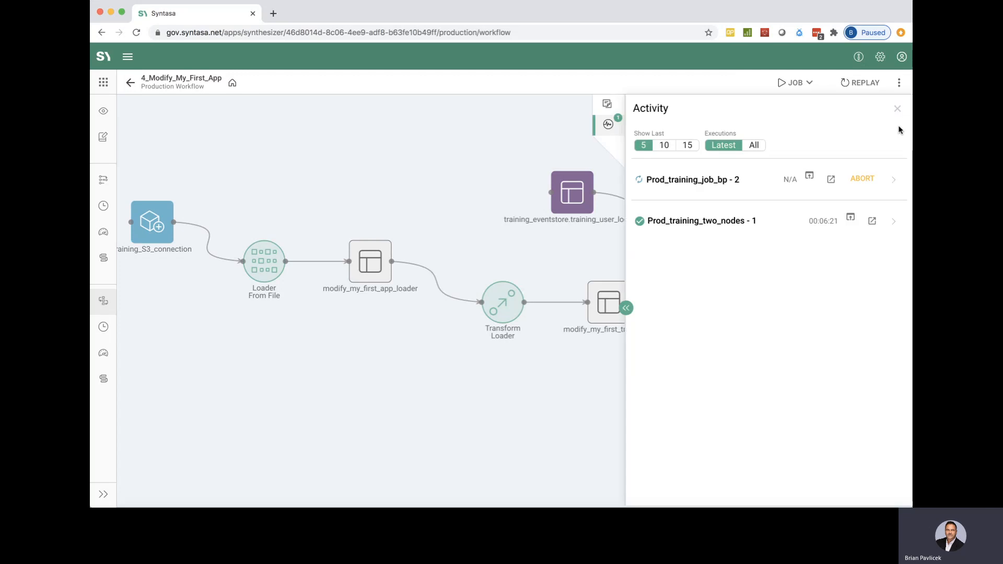
click(896, 181)
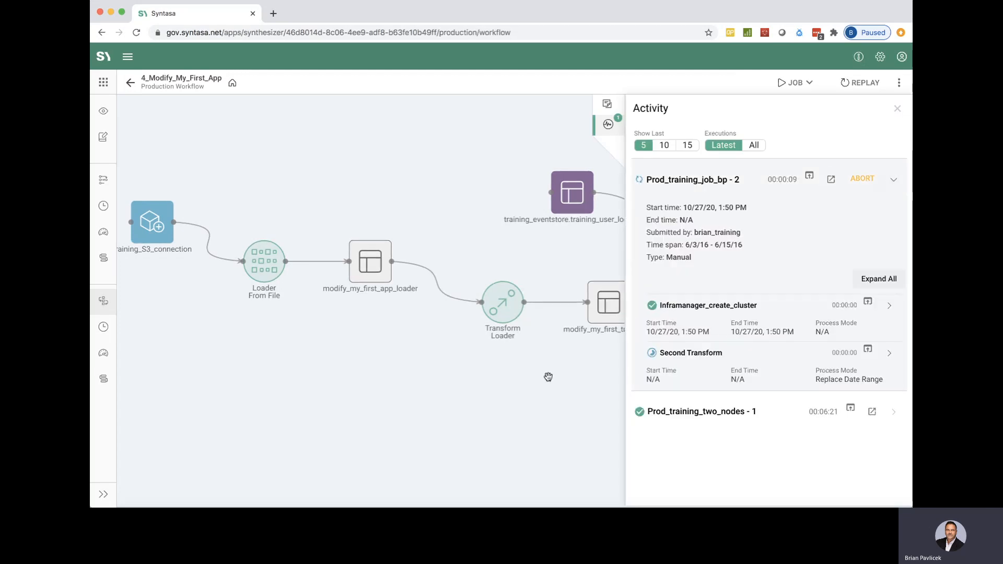
drag(571, 382, 349, 376)
drag(532, 376, 455, 396)
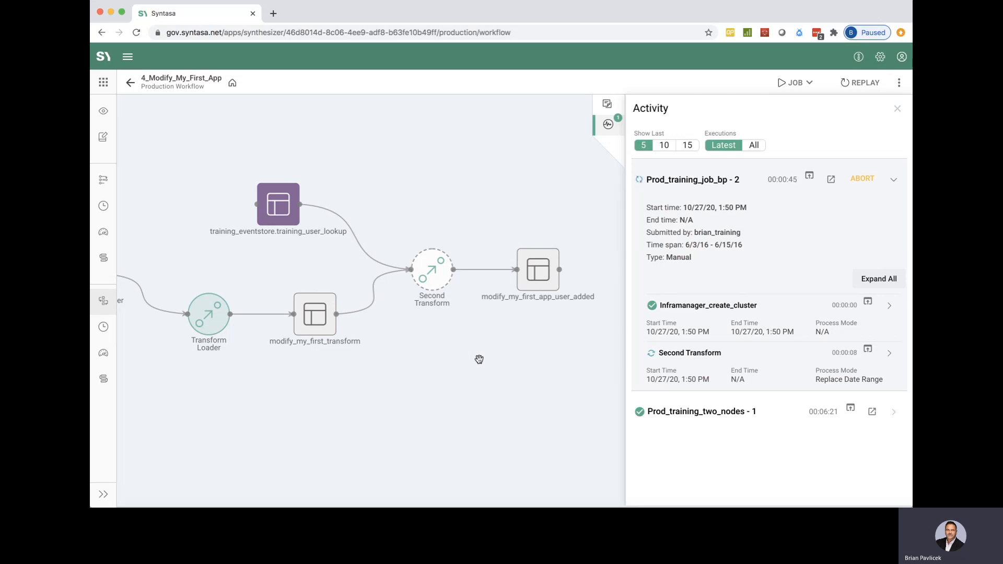
Step: Open the Second Transform process at full height and review its join and all of its column mappings
click(433, 272)
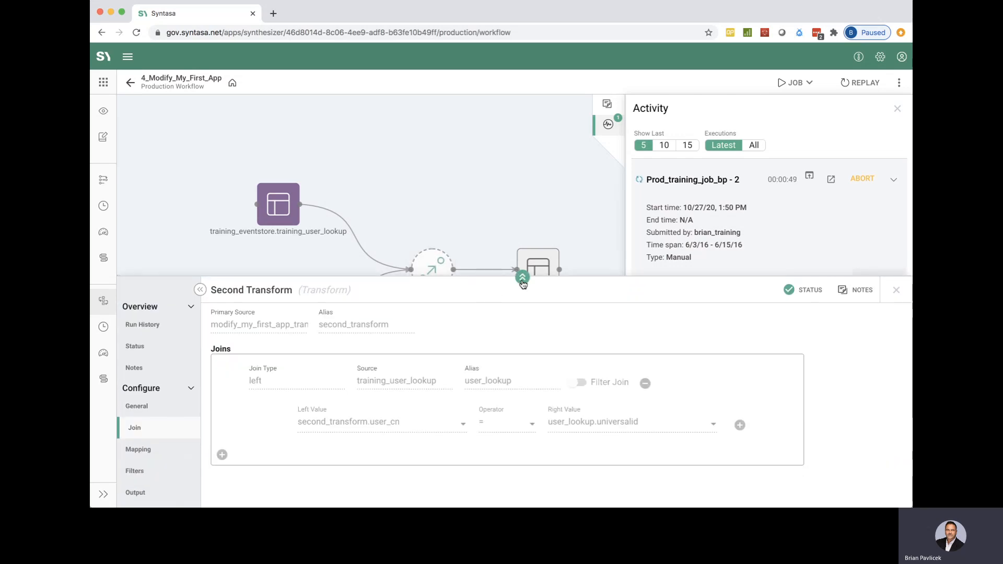
click(523, 285)
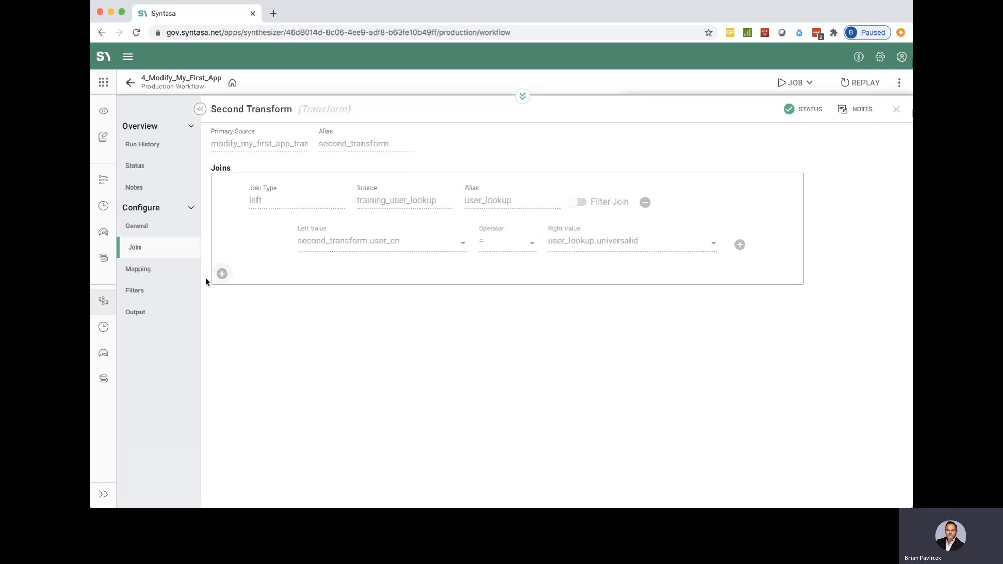
click(151, 269)
scroll(393, 288, down, 1)
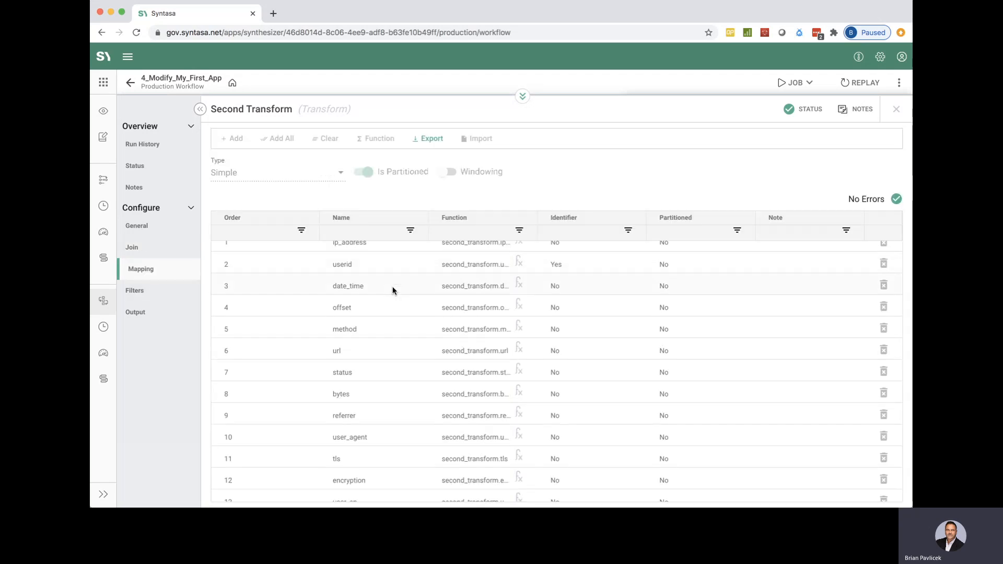
scroll(393, 287, down, 5)
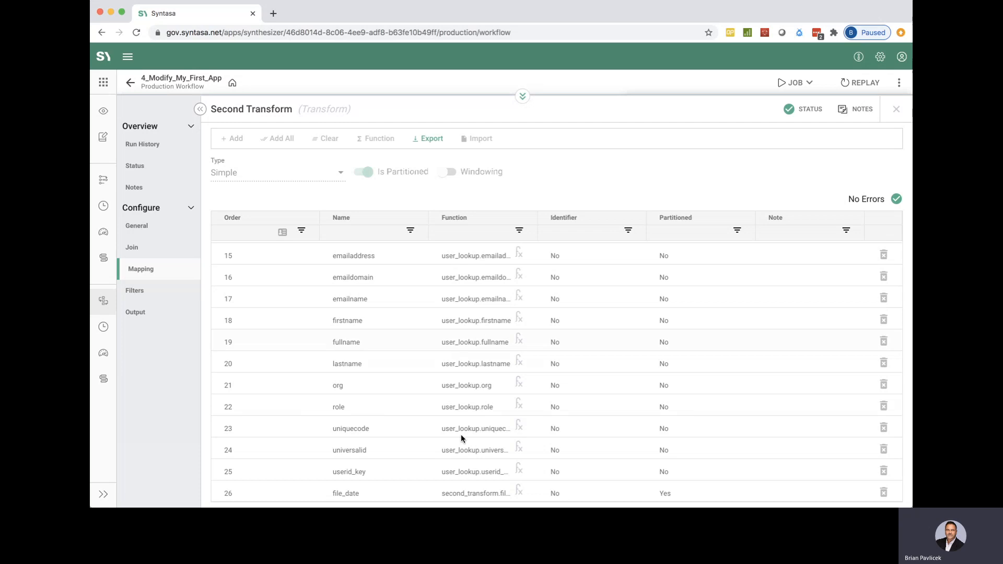
scroll(464, 349, up, 3)
scroll(464, 349, down, 3)
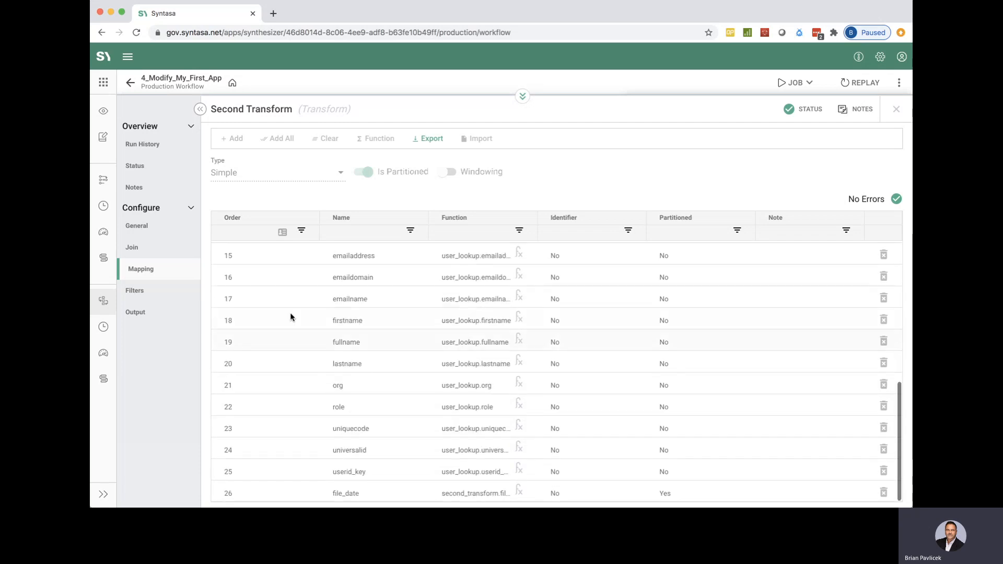
Step: Review the Second Transform filters and its output dataset configuration, including the storage location, and close the process details
click(157, 293)
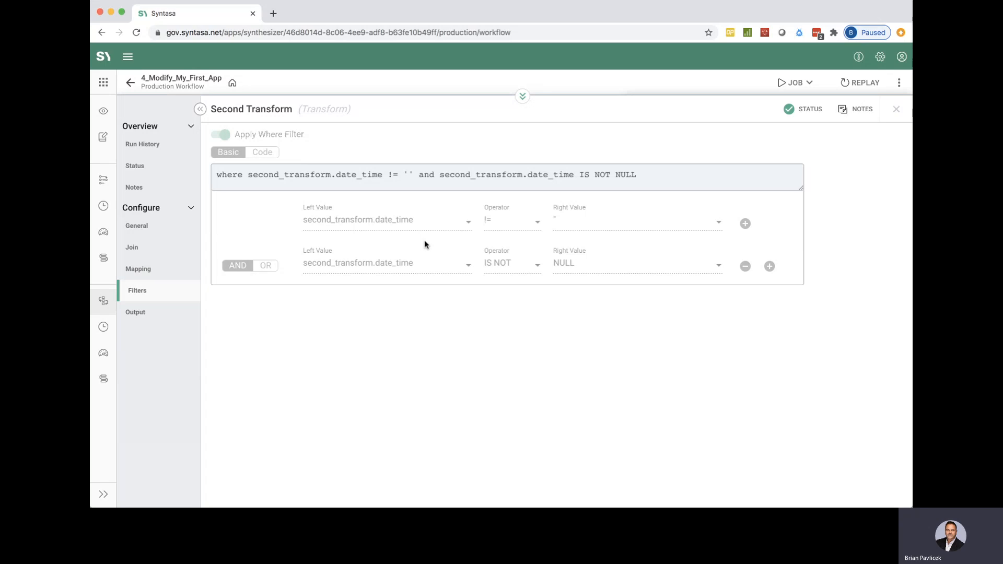
click(154, 318)
click(264, 267)
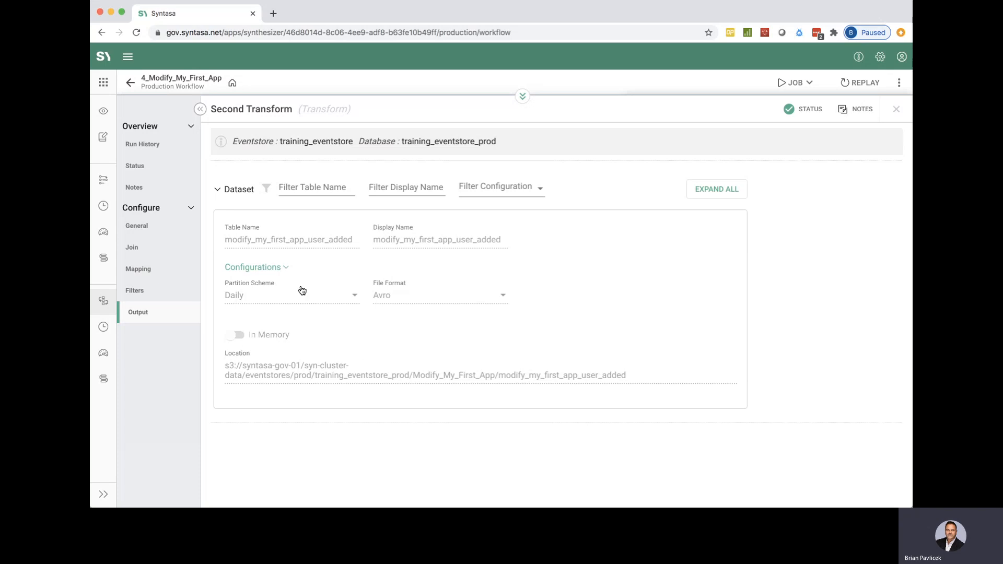
drag(352, 376, 579, 387)
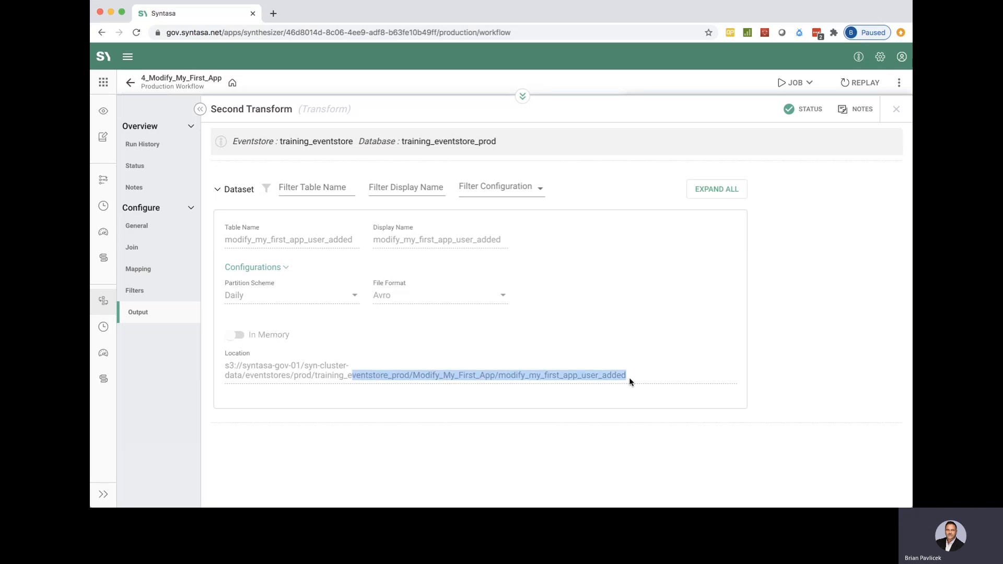
click(897, 111)
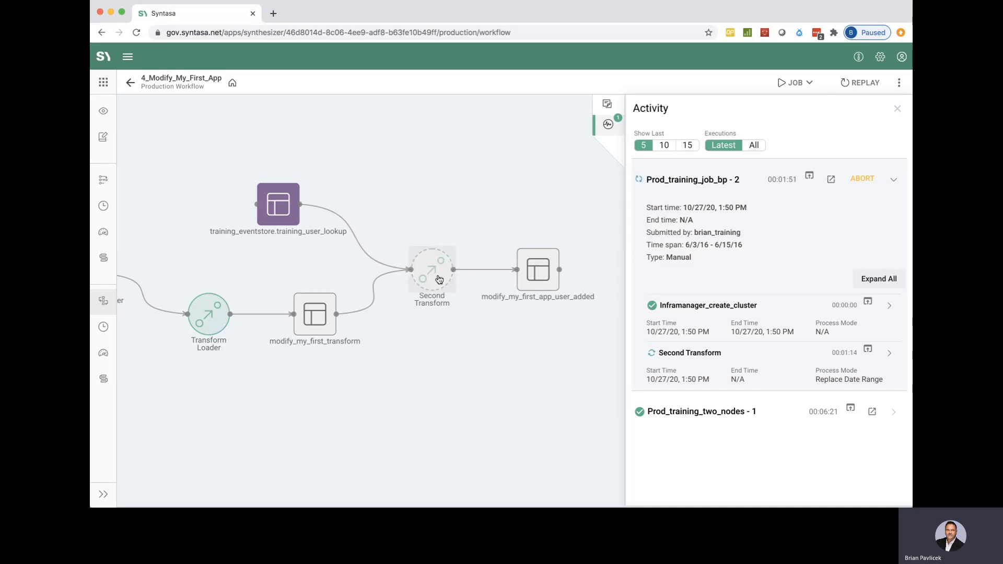
Step: View the execution logs of the running Second Transform process and close them
click(868, 351)
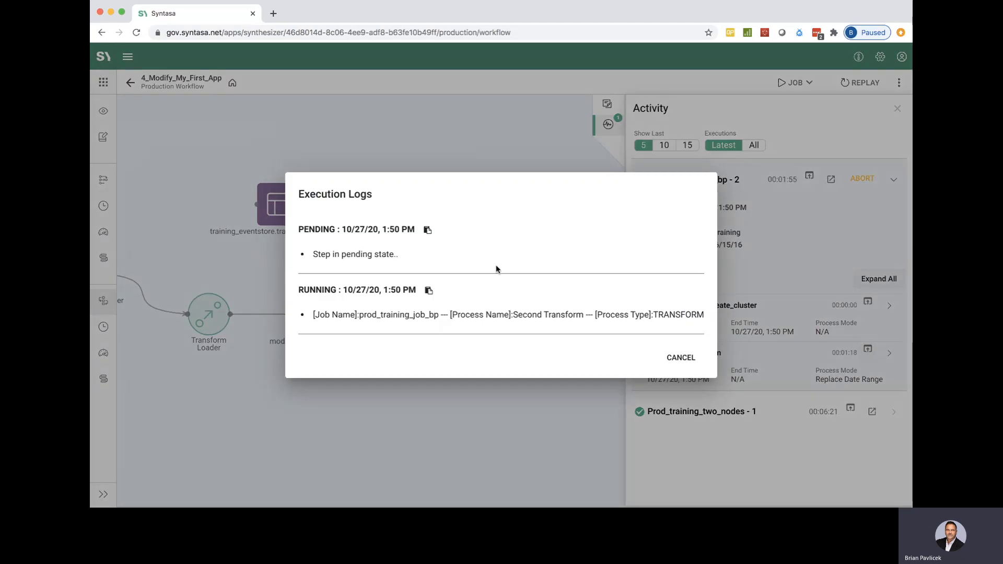
click(681, 358)
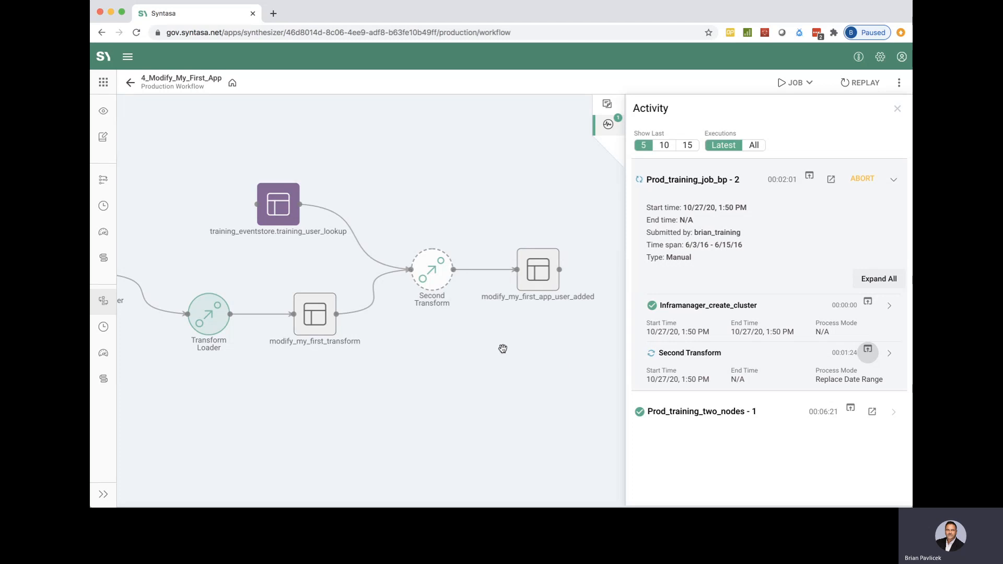
Step: Add an app note reading "Training Note" to the production workflow
click(610, 104)
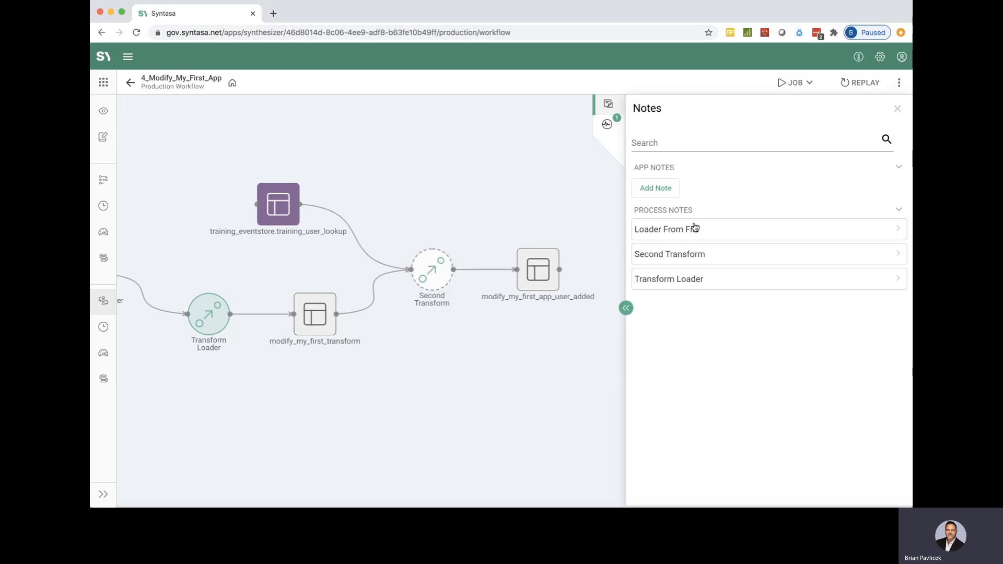
click(656, 189)
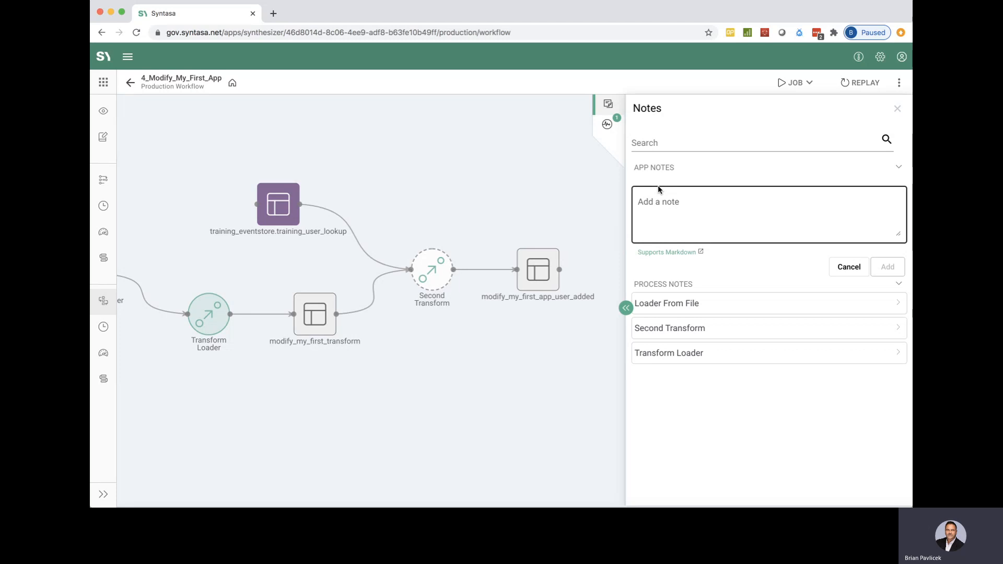
click(658, 215)
text(Train)
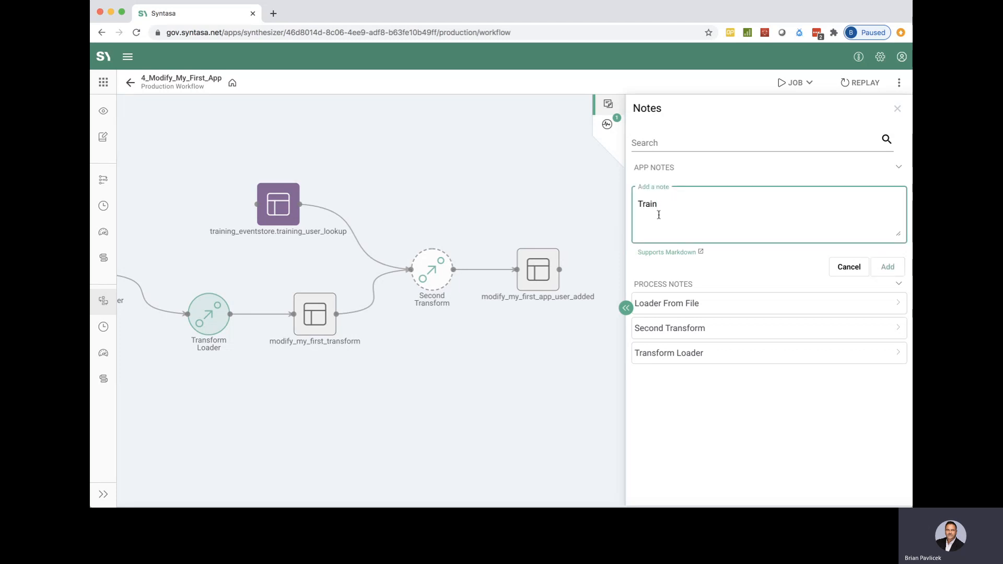
text(ing nd)
key(BackSpace)
text(Note)
click(888, 267)
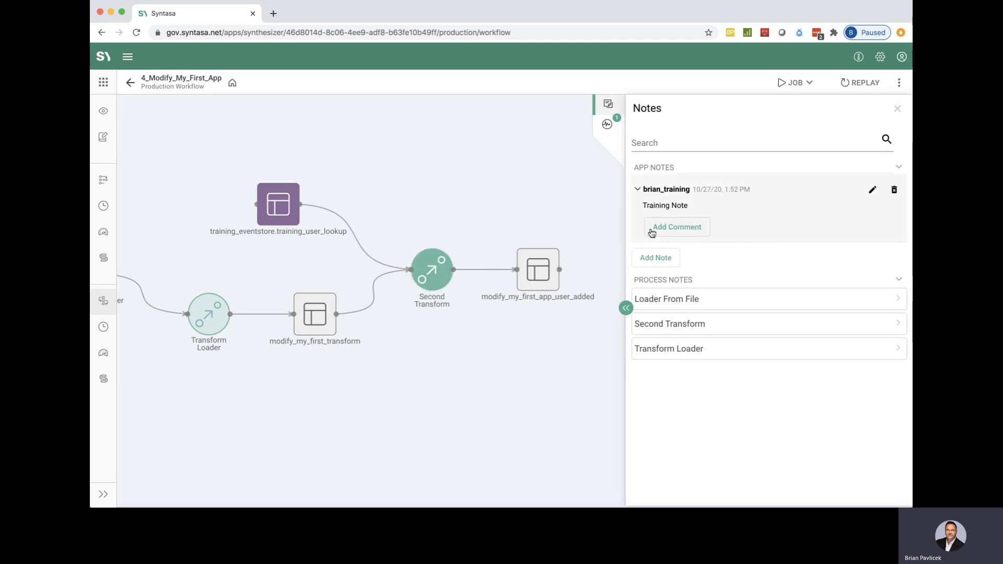
Step: Expand the process notes sections for Loader From File, Second Transform and Transform Loader
click(698, 299)
click(698, 351)
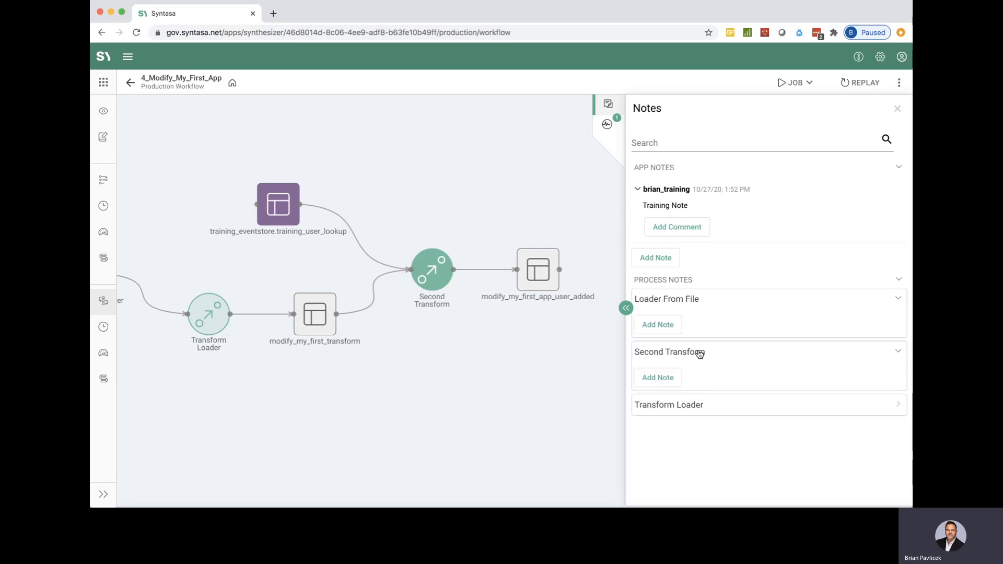
click(696, 405)
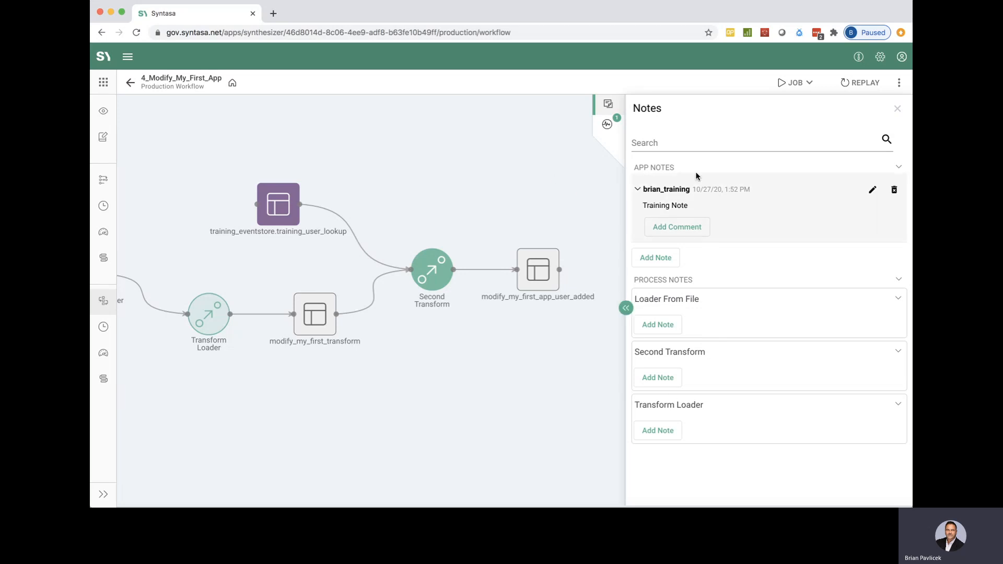
Step: Check the production workflow's latest job executions in the activity list and close it
click(609, 128)
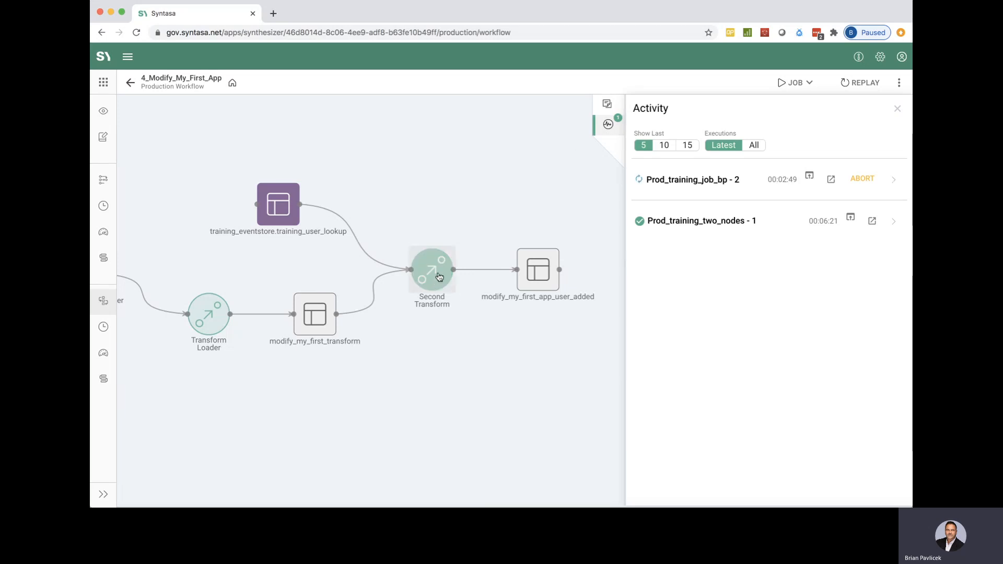
click(900, 111)
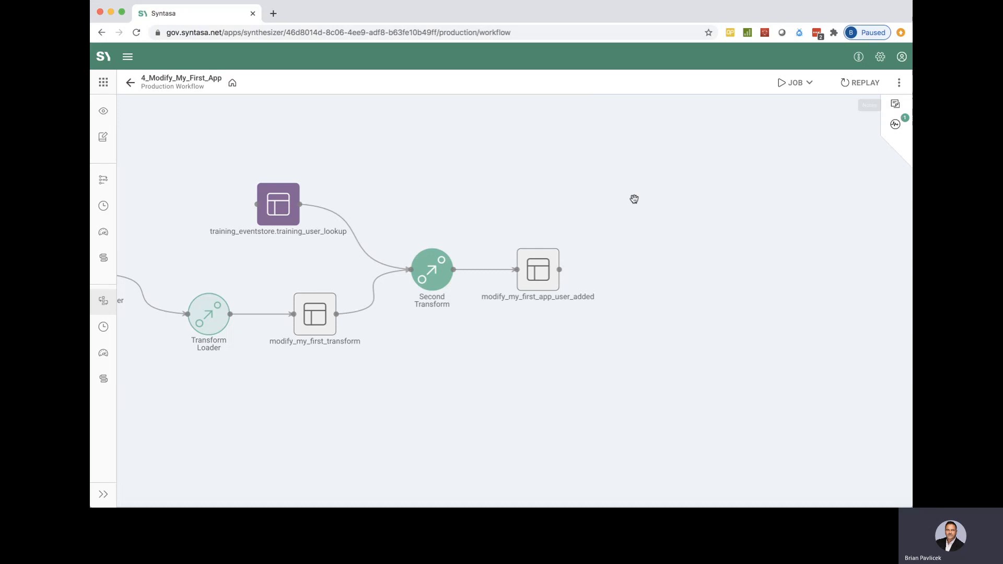
Step: Open the modify_my_first_app_user_added output dataset in full view and review its state by date
click(540, 273)
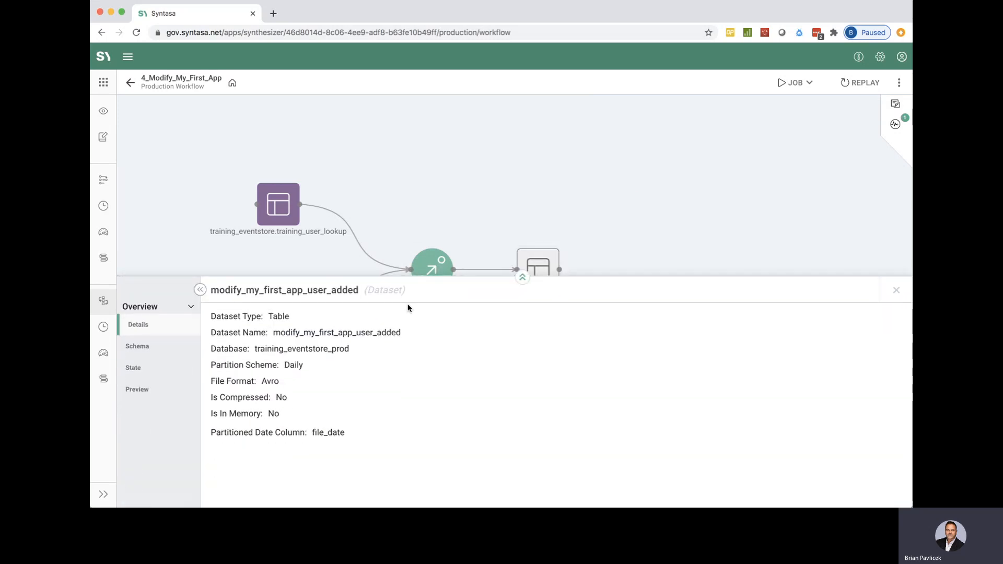
click(522, 276)
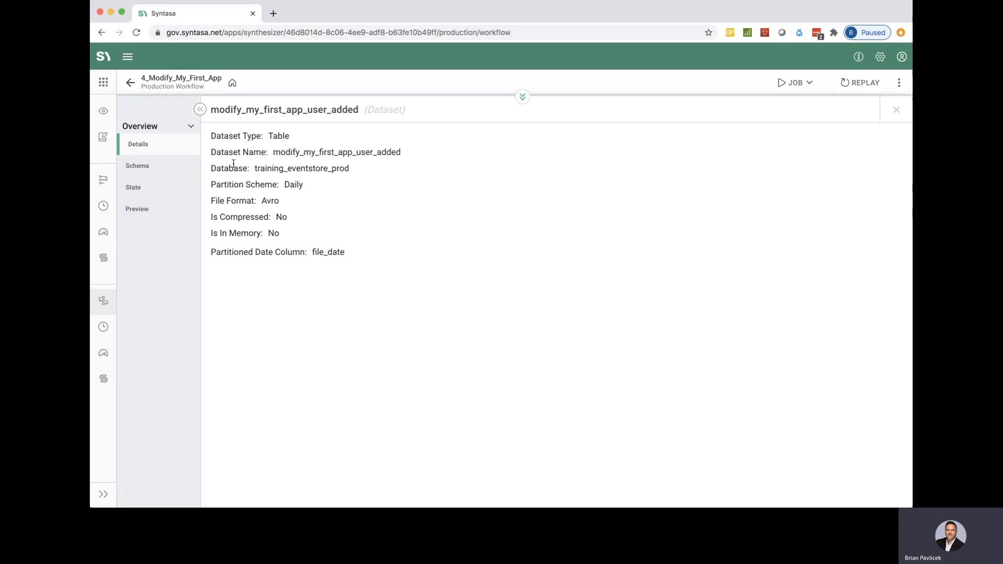
click(134, 188)
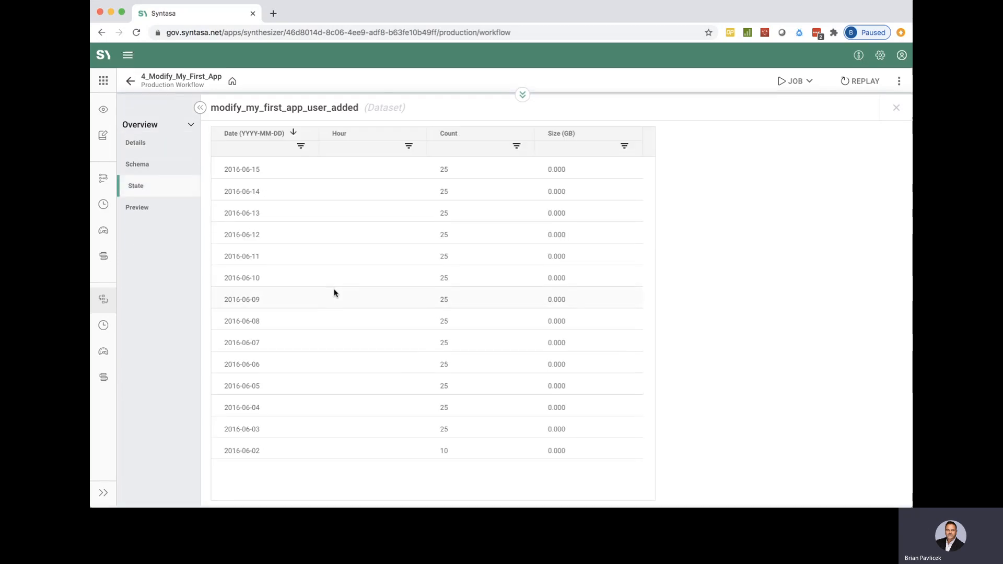
scroll(334, 293, up, 1)
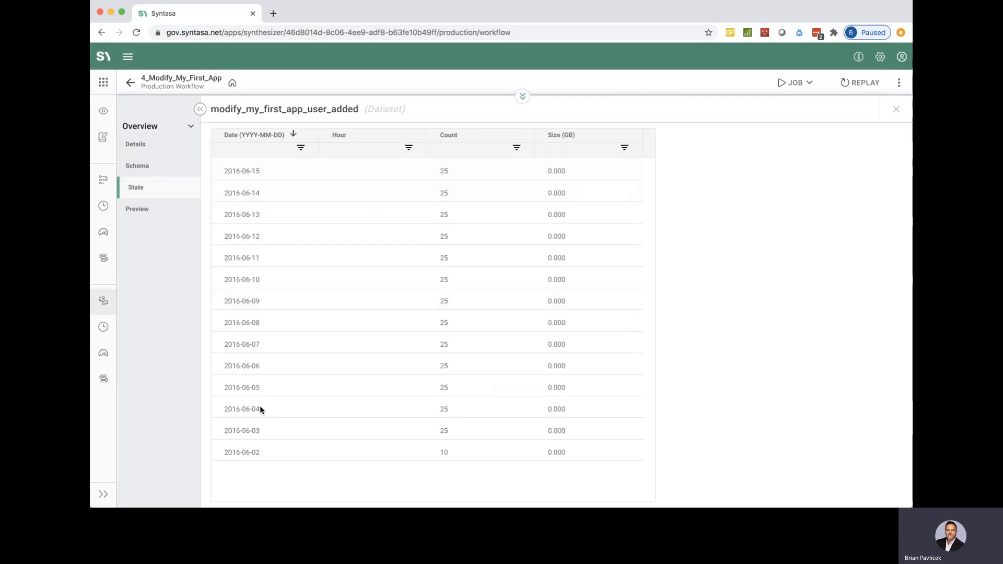
Step: Preview the modify_my_first_app_user_added data through the user lookup columns up to file_date, and close the dataset details
click(165, 213)
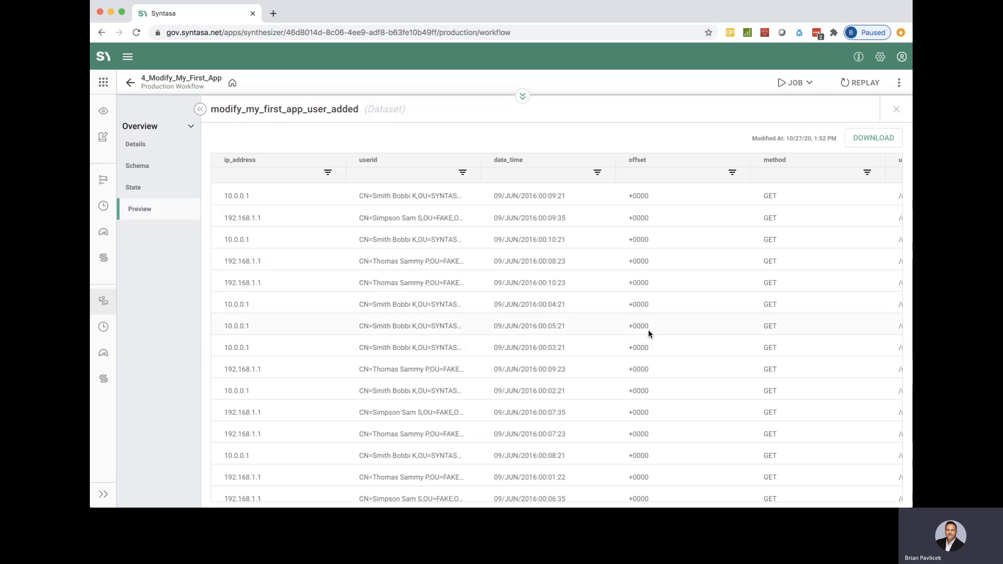
scroll(648, 332, right, 5)
scroll(648, 333, right, 15)
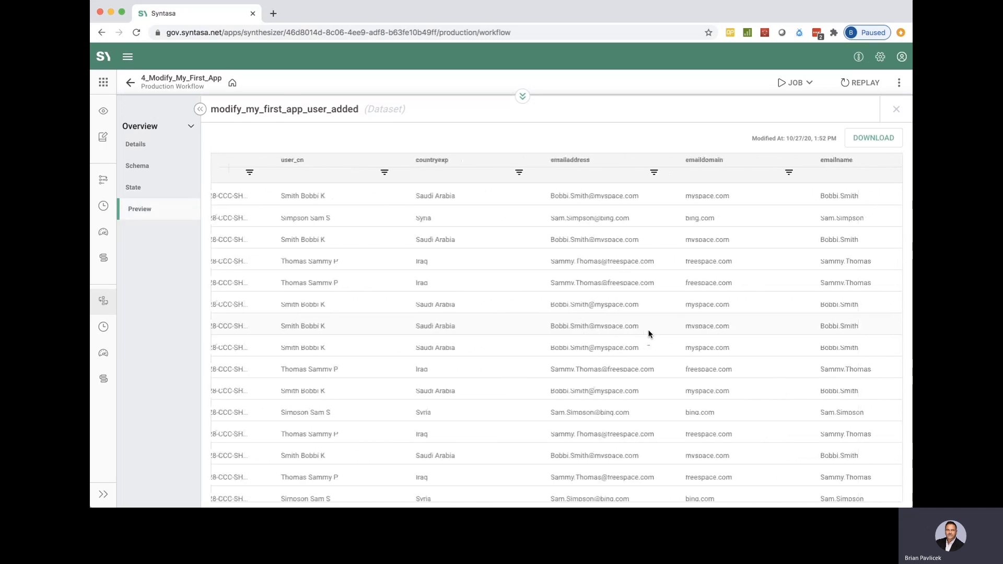
scroll(649, 335, right, 8)
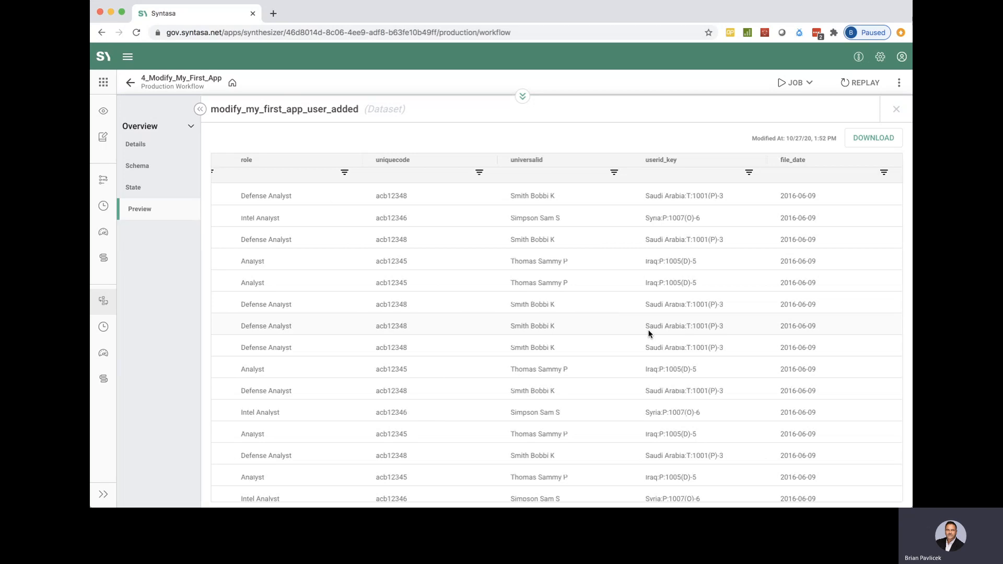
scroll(649, 335, down, 5)
scroll(649, 333, up, 8)
click(896, 109)
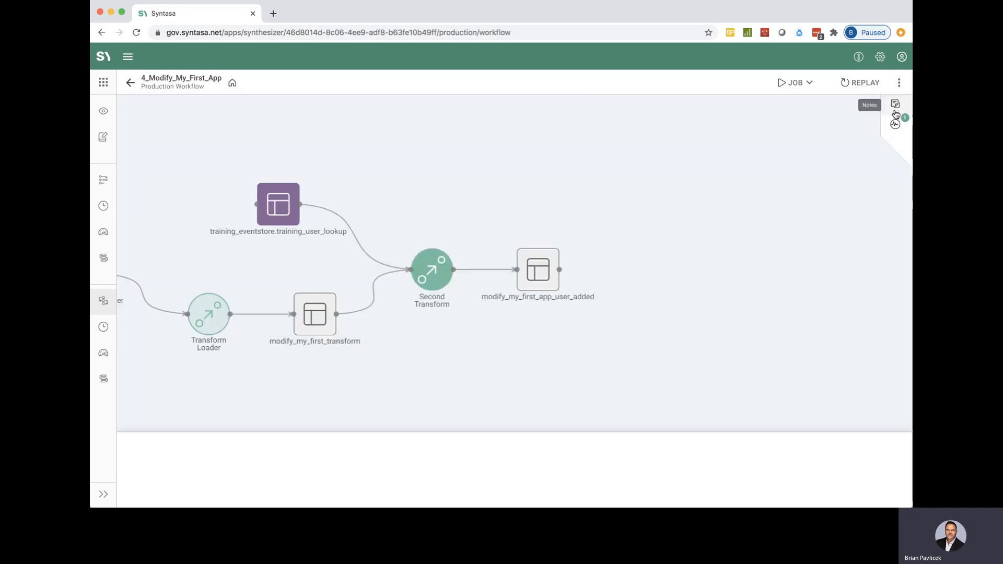
Step: View the production workflow's additional options, including Rollback, dismiss them and return to the list of apps
drag(578, 194, 864, 197)
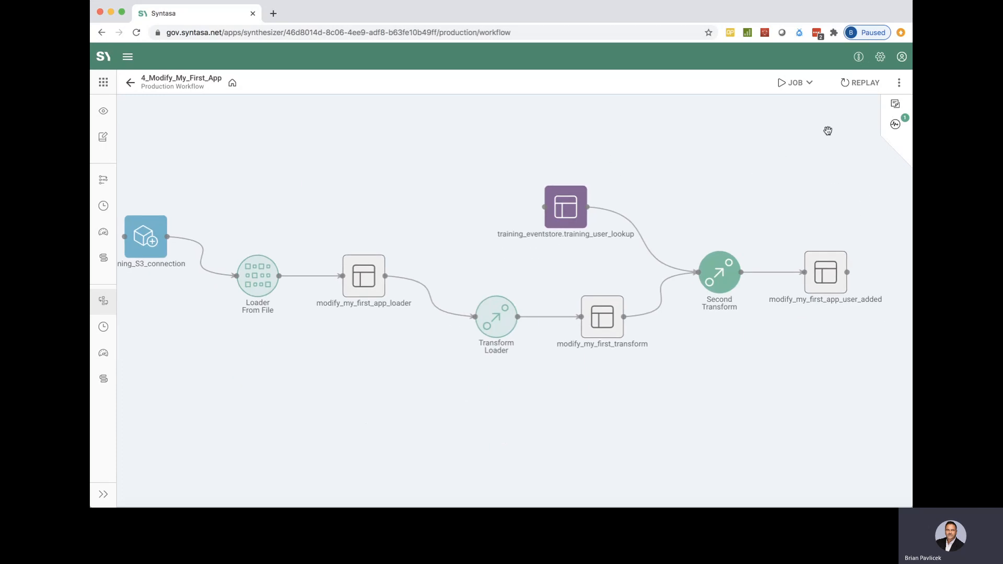
click(900, 84)
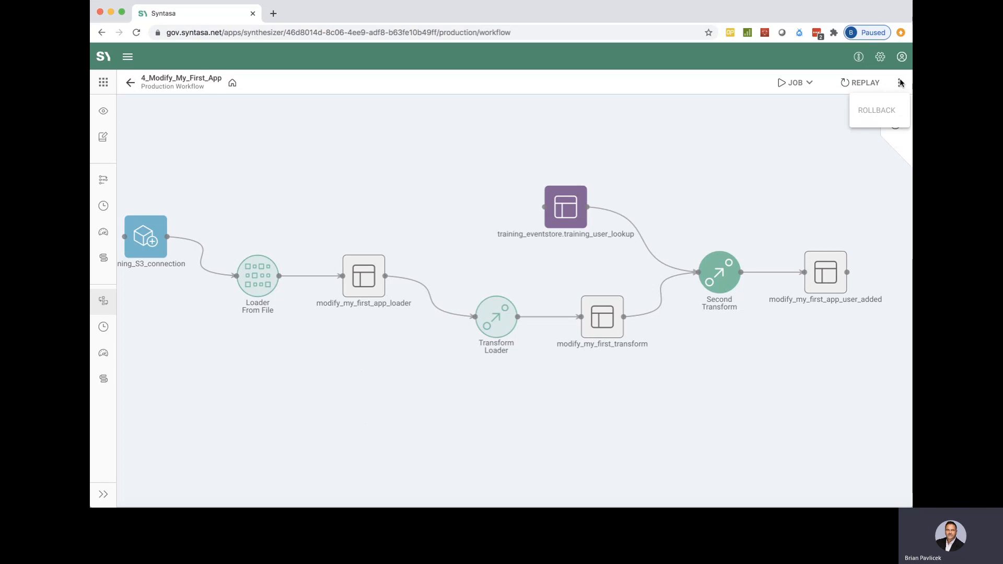
click(782, 171)
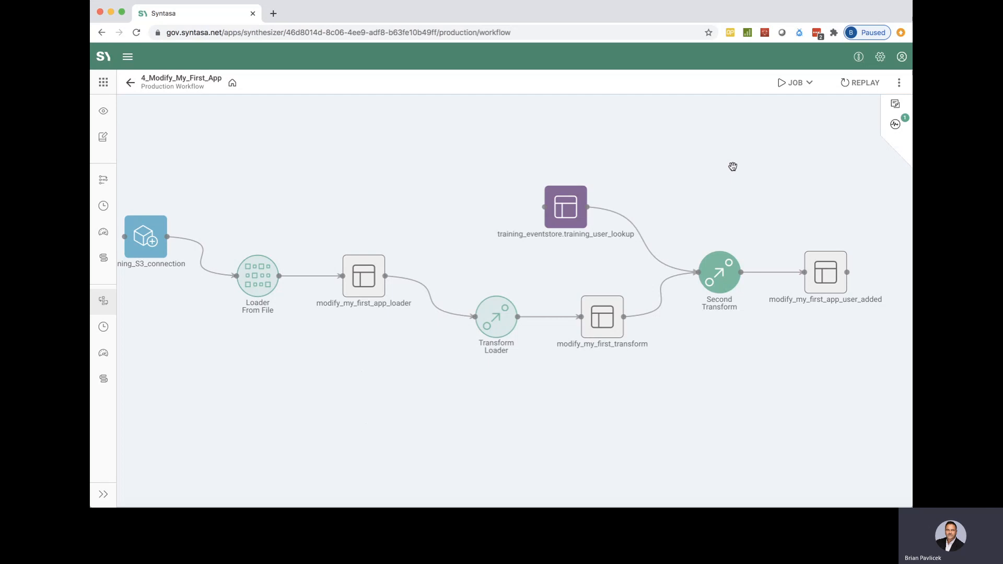
click(130, 83)
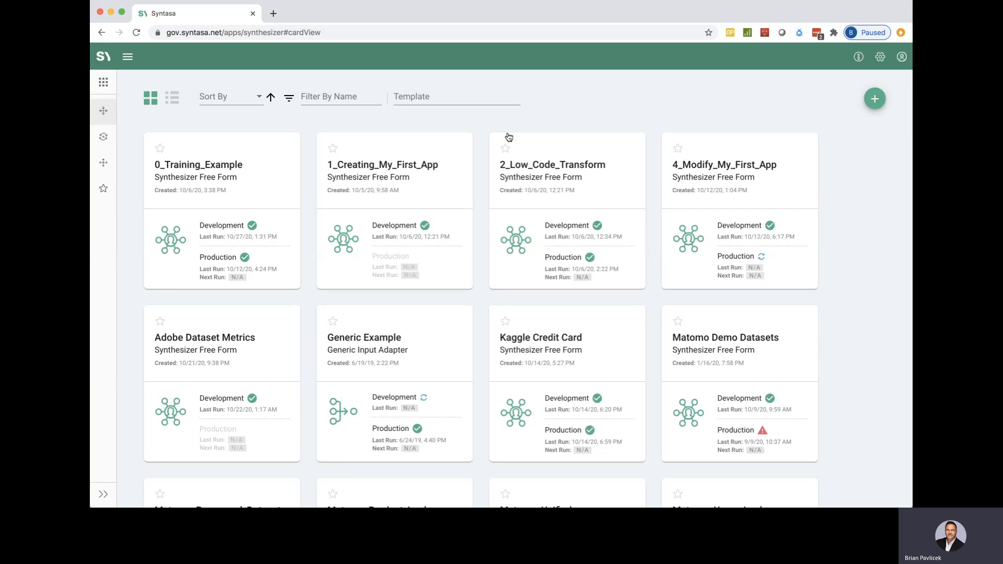